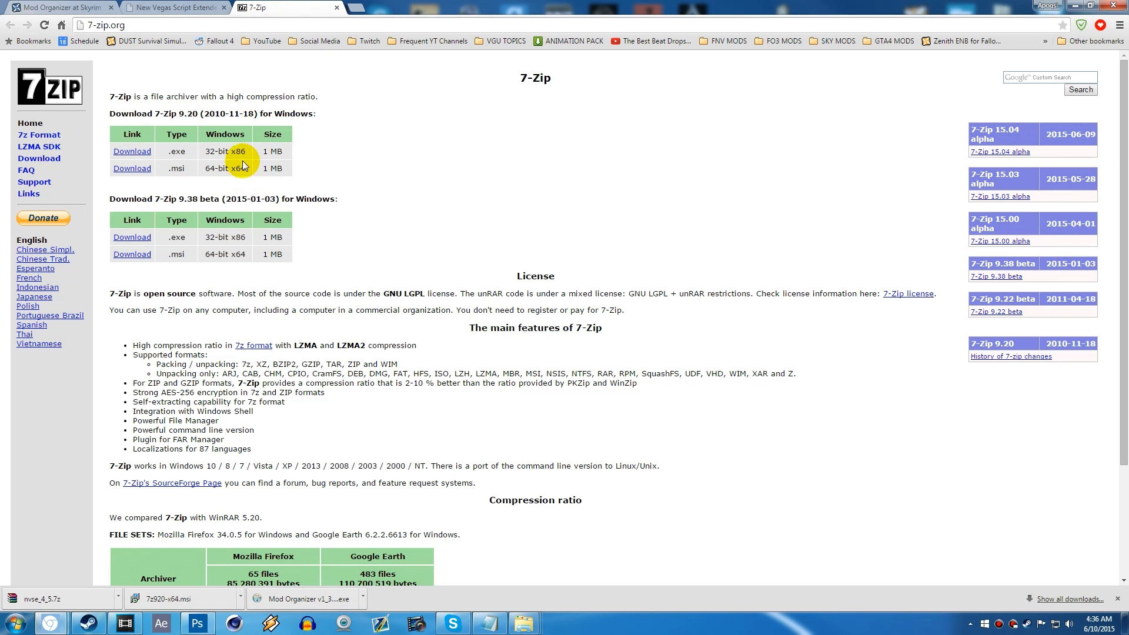
Highlight the 32-bit .exe installer row in the 7-Zip 9.20 download table, then clear it
{"action": "triple_click", "coordinate": [206, 150]}
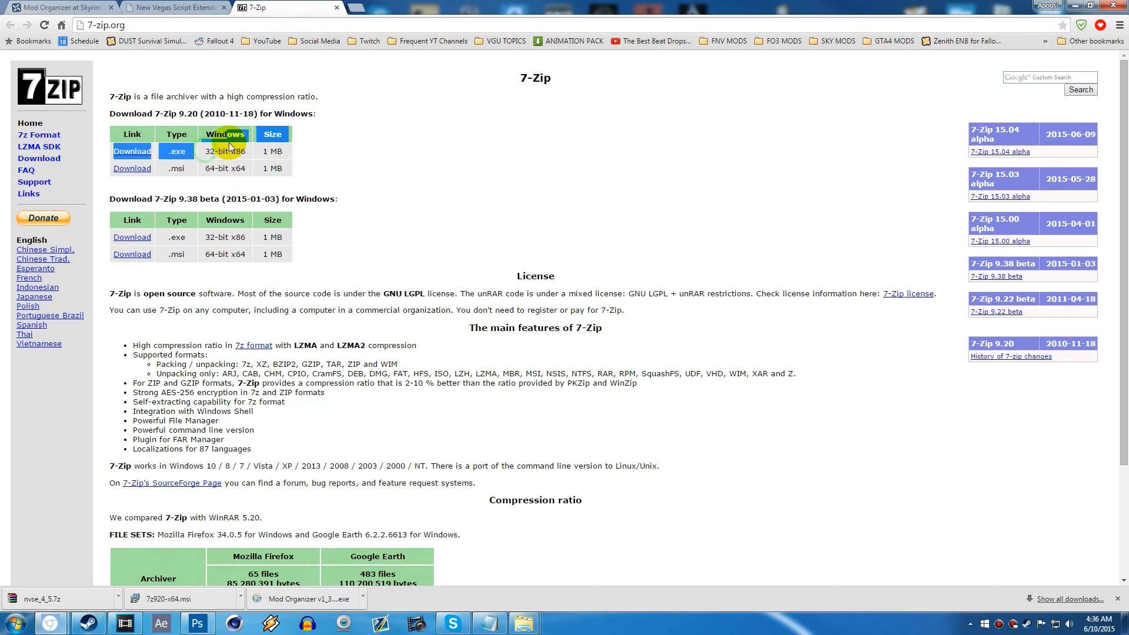
{"action": "left_click", "coordinate": [206, 168]}
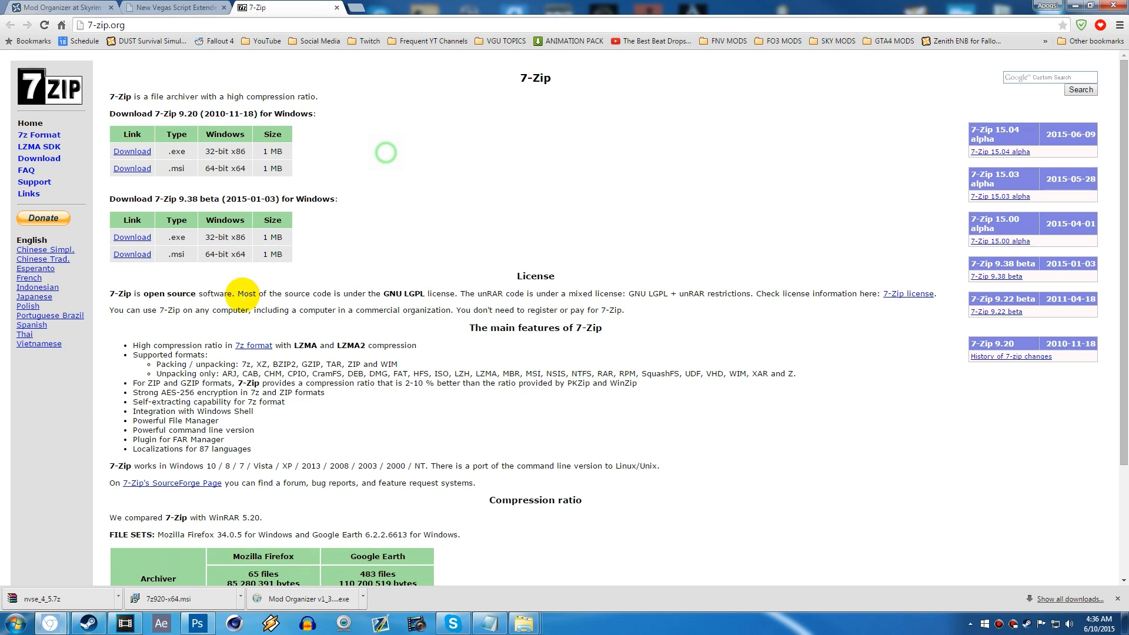
{"action": "left_click", "coordinate": [15, 628]}
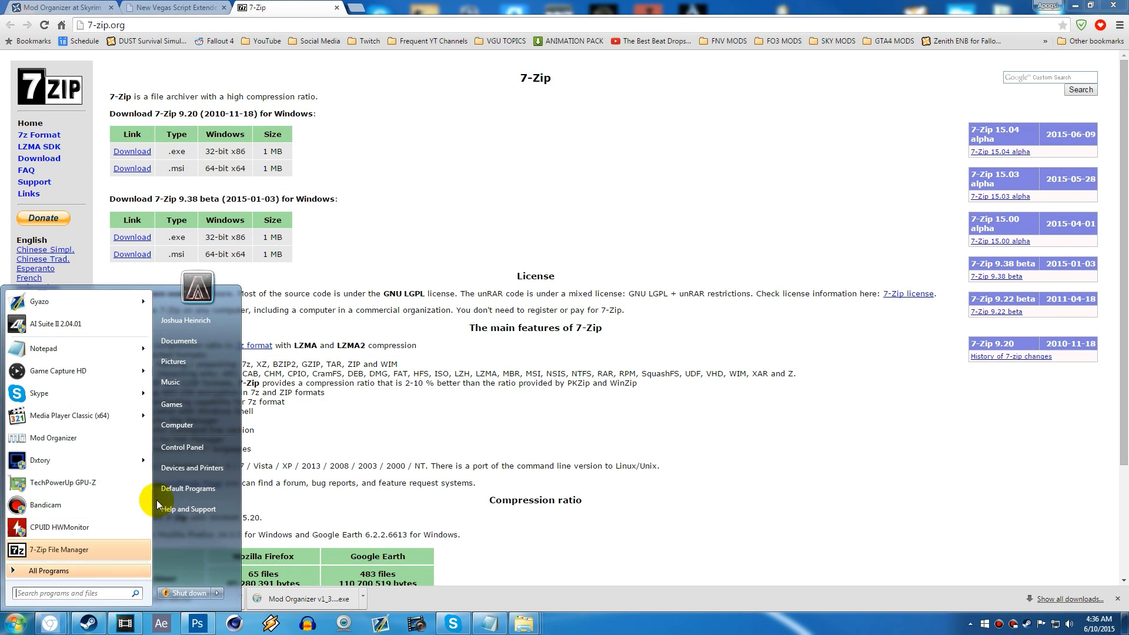
{"action": "left_click", "coordinate": [188, 449]}
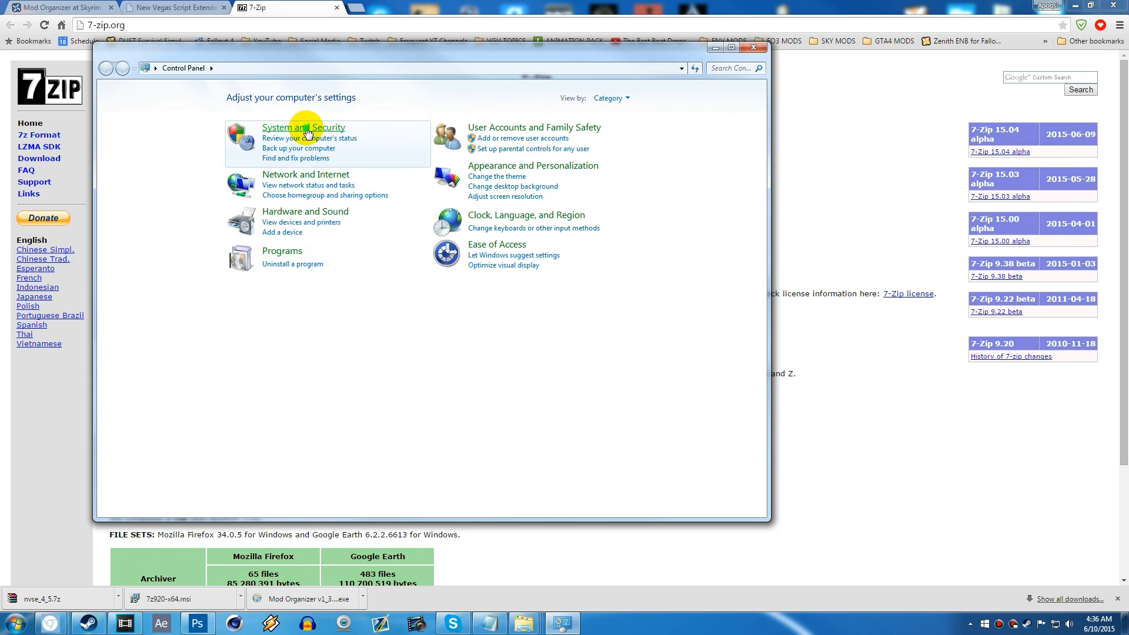
{"action": "left_click", "coordinate": [304, 126]}
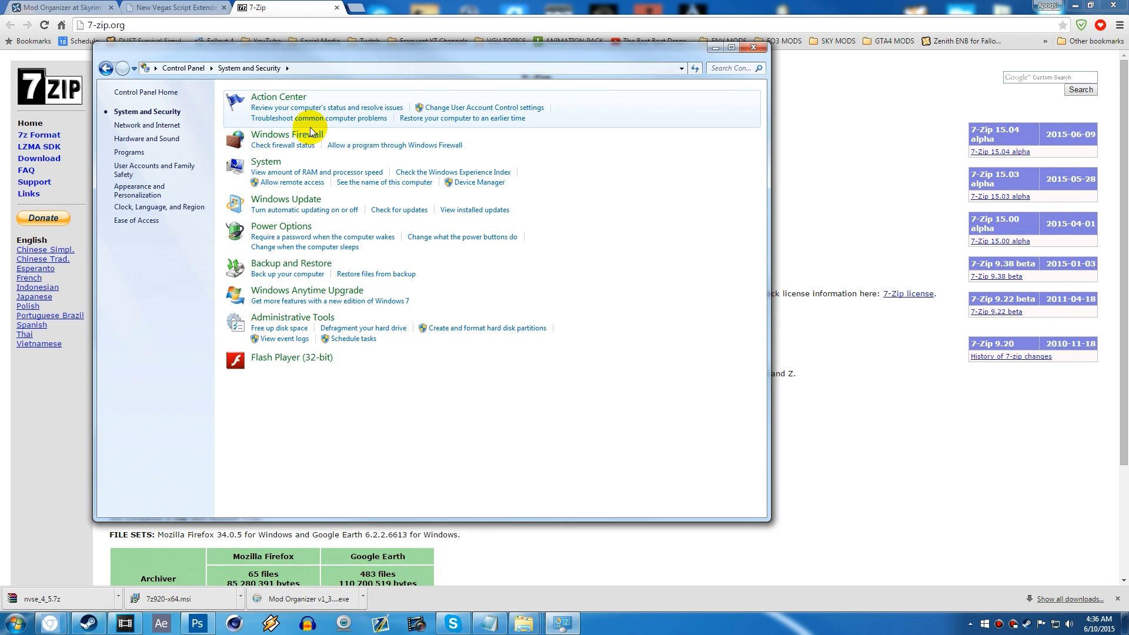
{"action": "left_click", "coordinate": [268, 163]}
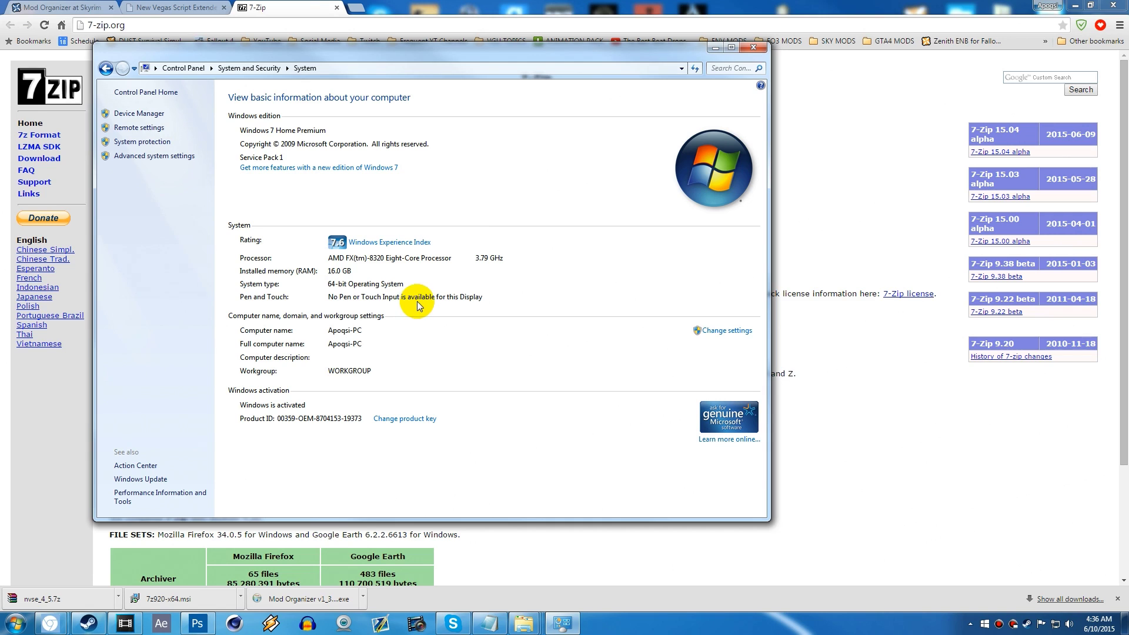
{"action": "left_click", "coordinate": [754, 47]}
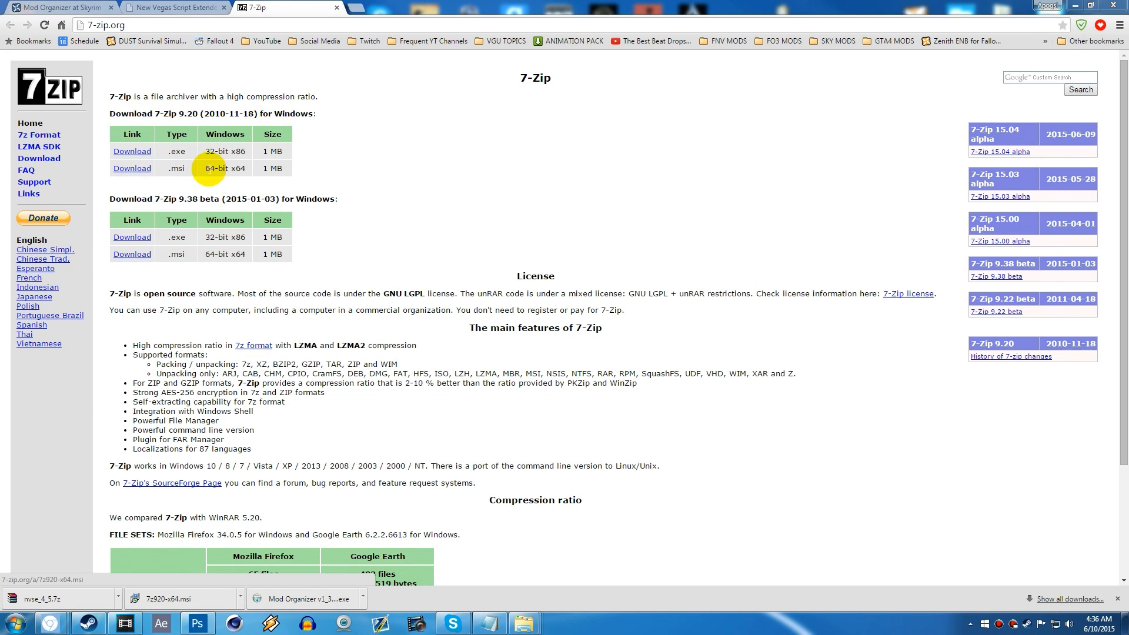
Save the 64-bit 7z920-x64.msi installer to the desktop, replacing the existing copy
{"action": "left_click", "coordinate": [144, 169]}
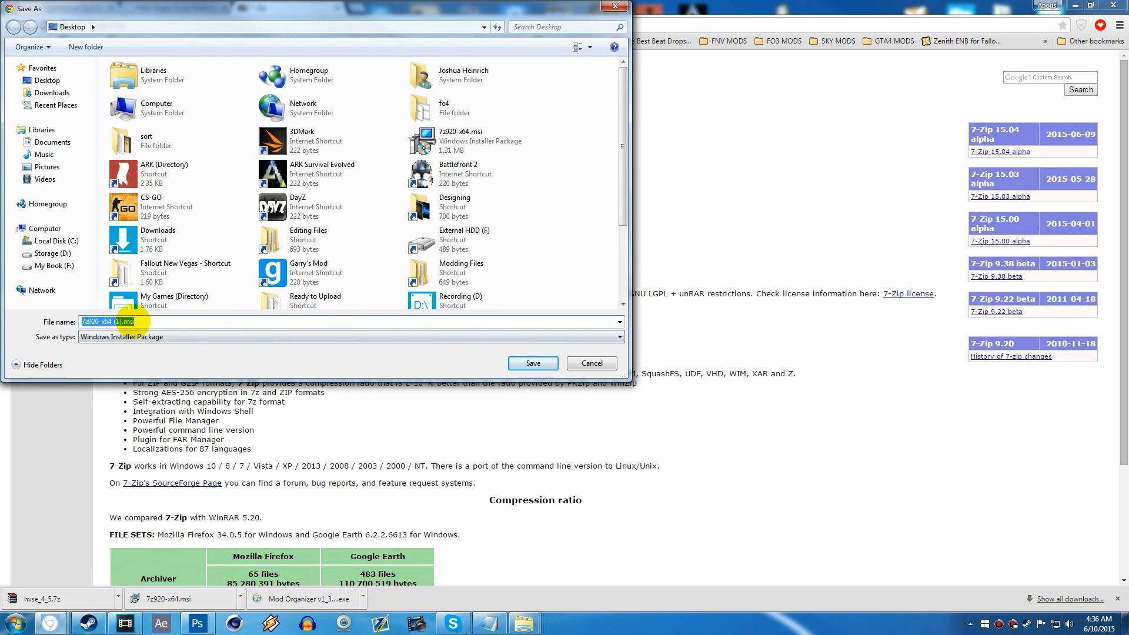
{"action": "left_click", "coordinate": [121, 322]}
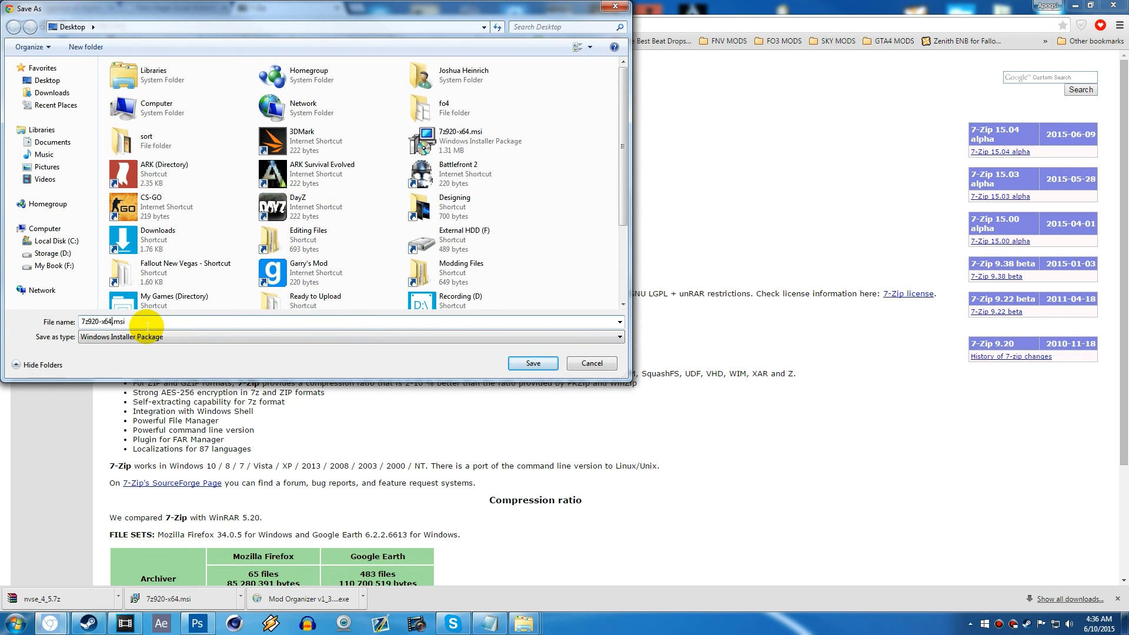
{"action": "left_click", "coordinate": [532, 363]}
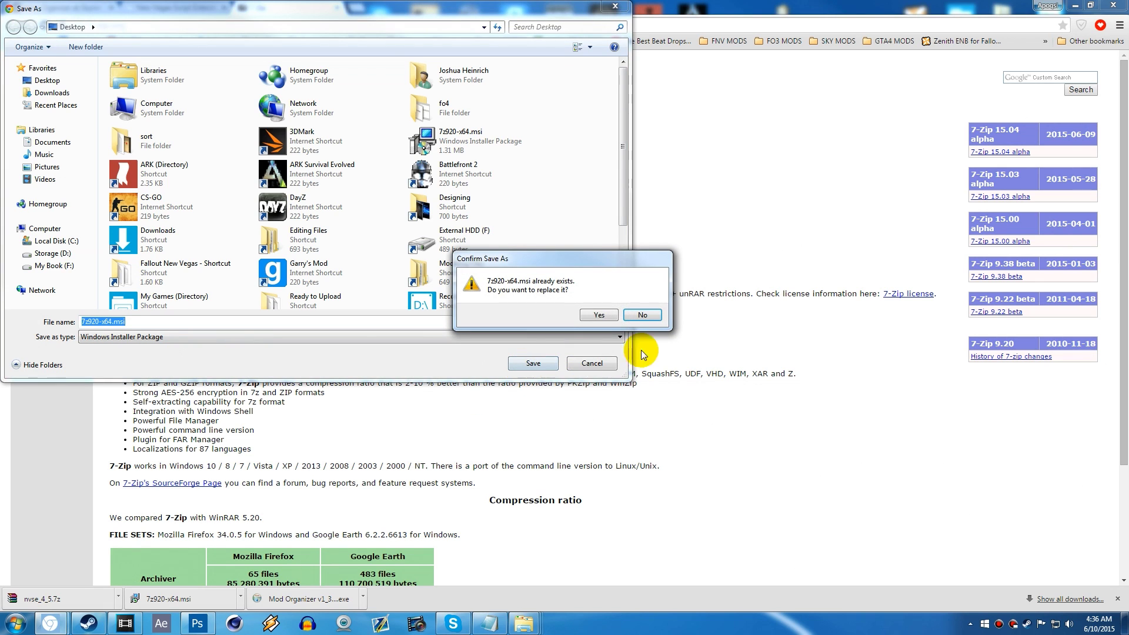
{"action": "left_click", "coordinate": [598, 315]}
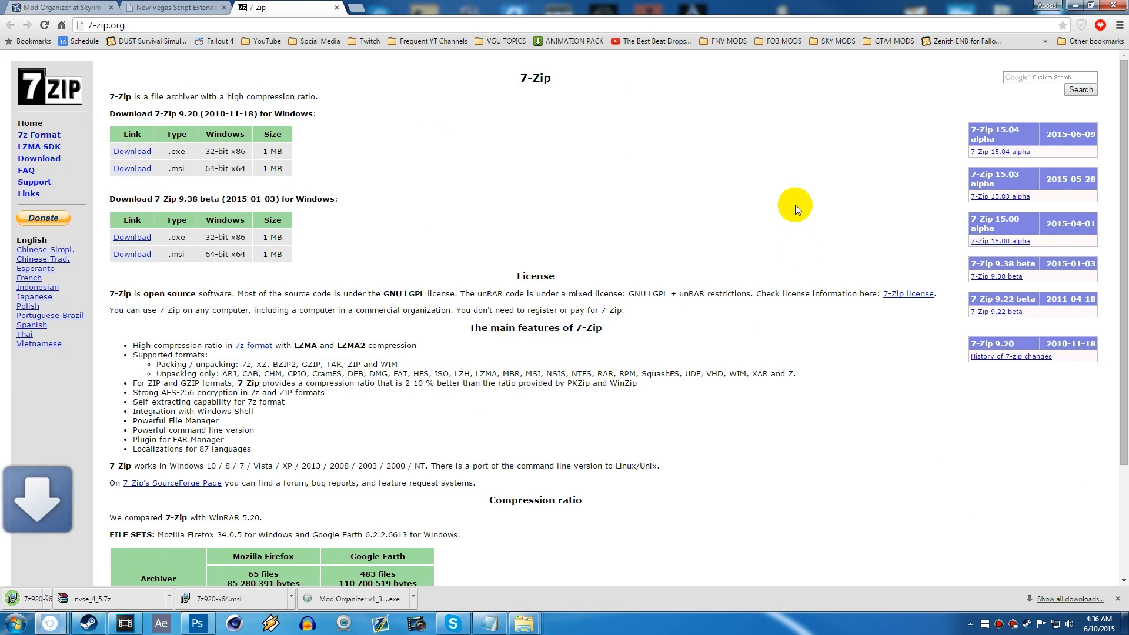
{"action": "left_click", "coordinate": [1071, 7]}
Run 7z920-x64.msi and complete the 7-Zip 9.20 x64 setup with Modify and default features
{"action": "left_click", "coordinate": [95, 225]}
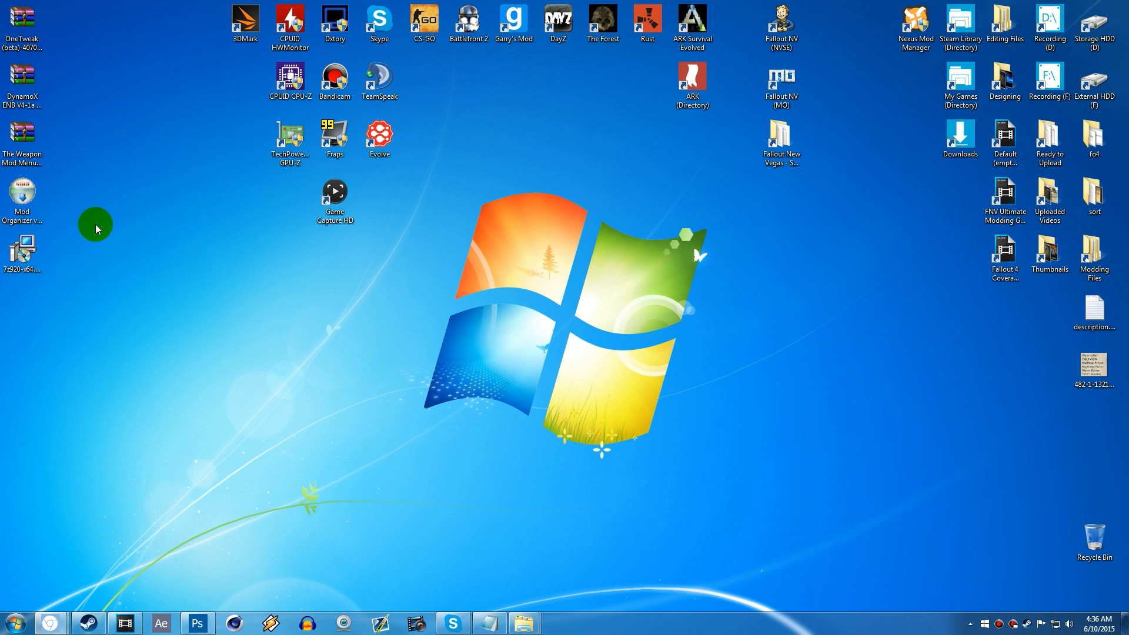
{"action": "left_click", "coordinate": [27, 269]}
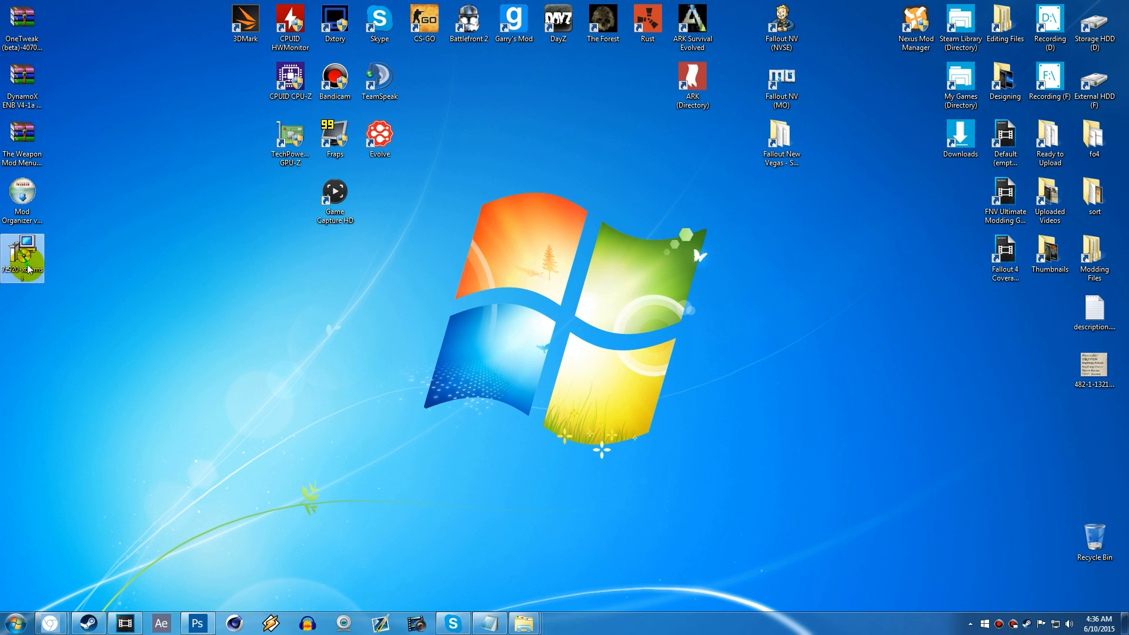
{"action": "left_click", "coordinate": [596, 323]}
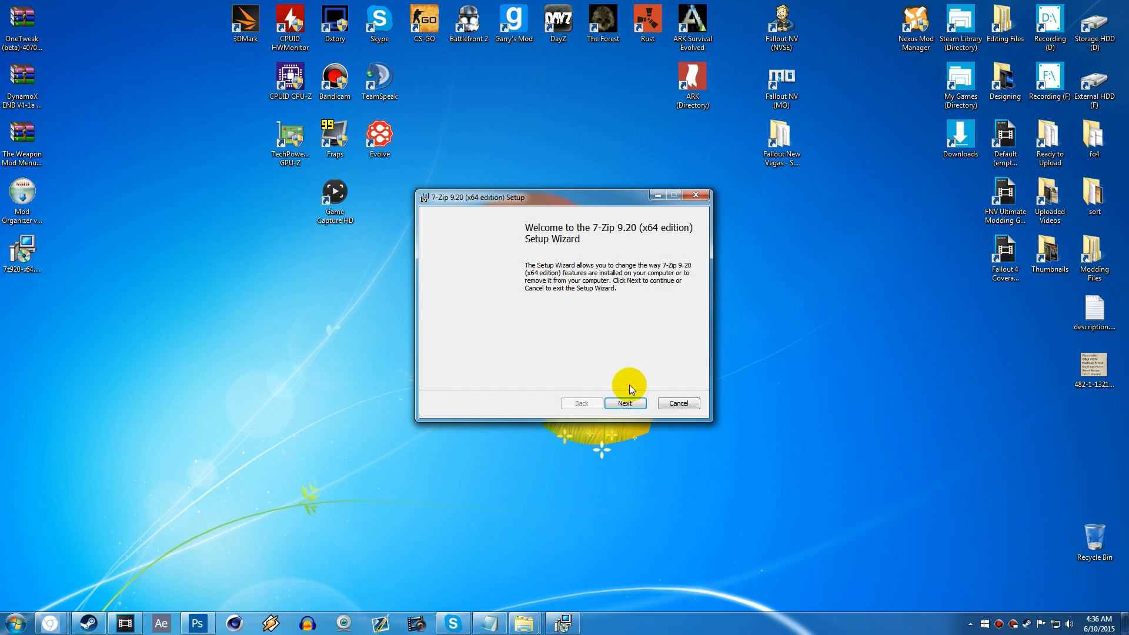
{"action": "left_click", "coordinate": [627, 402]}
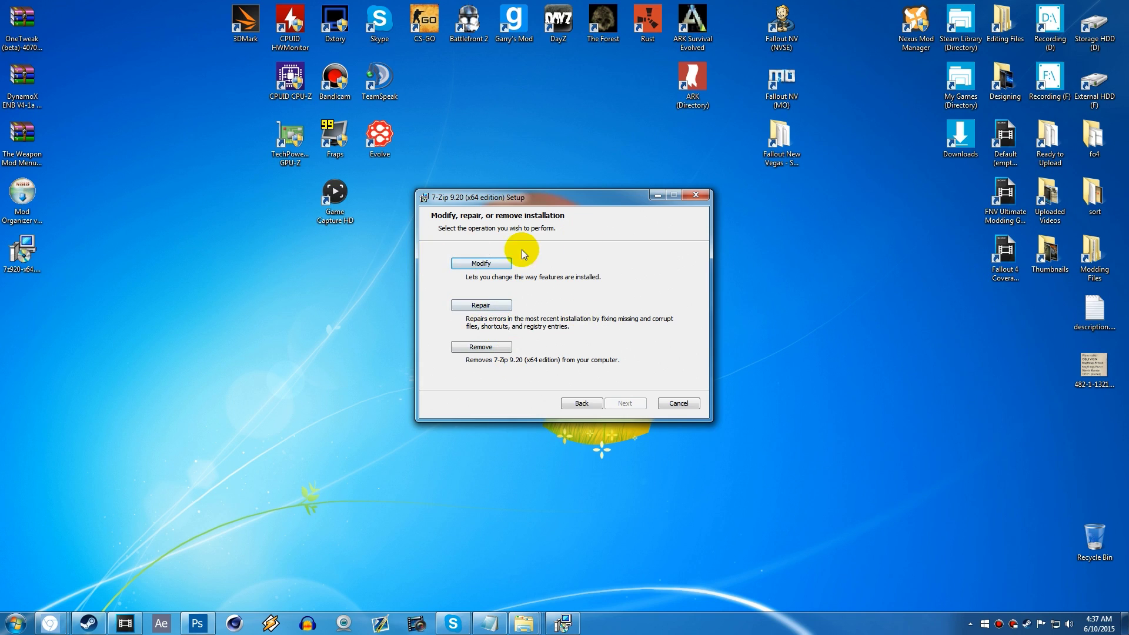
{"action": "left_click", "coordinate": [486, 264]}
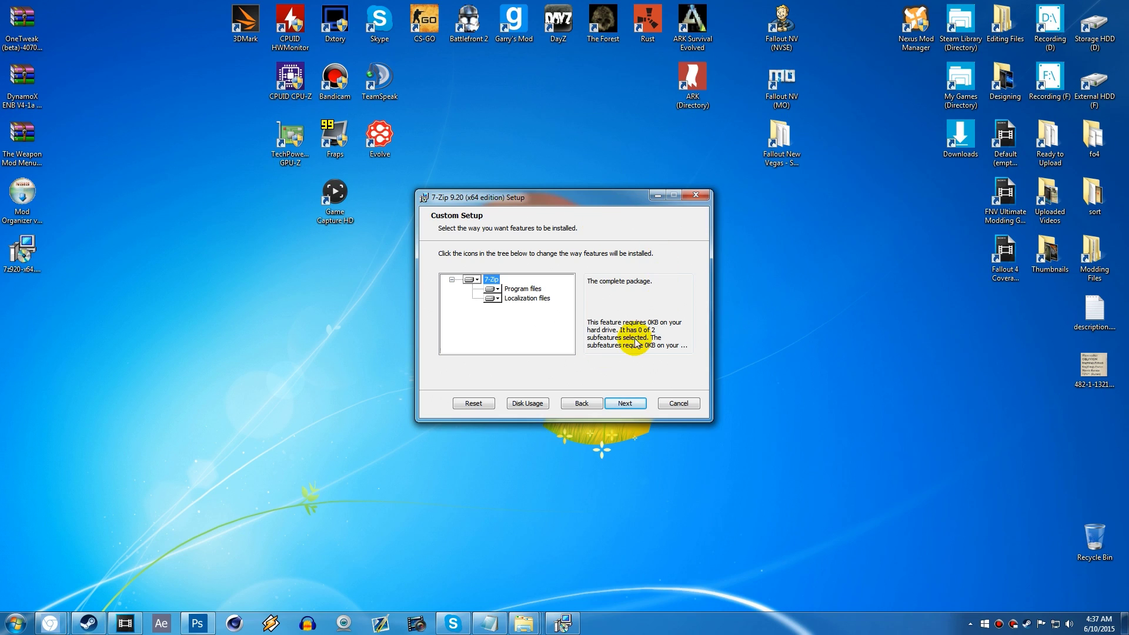
{"action": "left_click", "coordinate": [627, 403]}
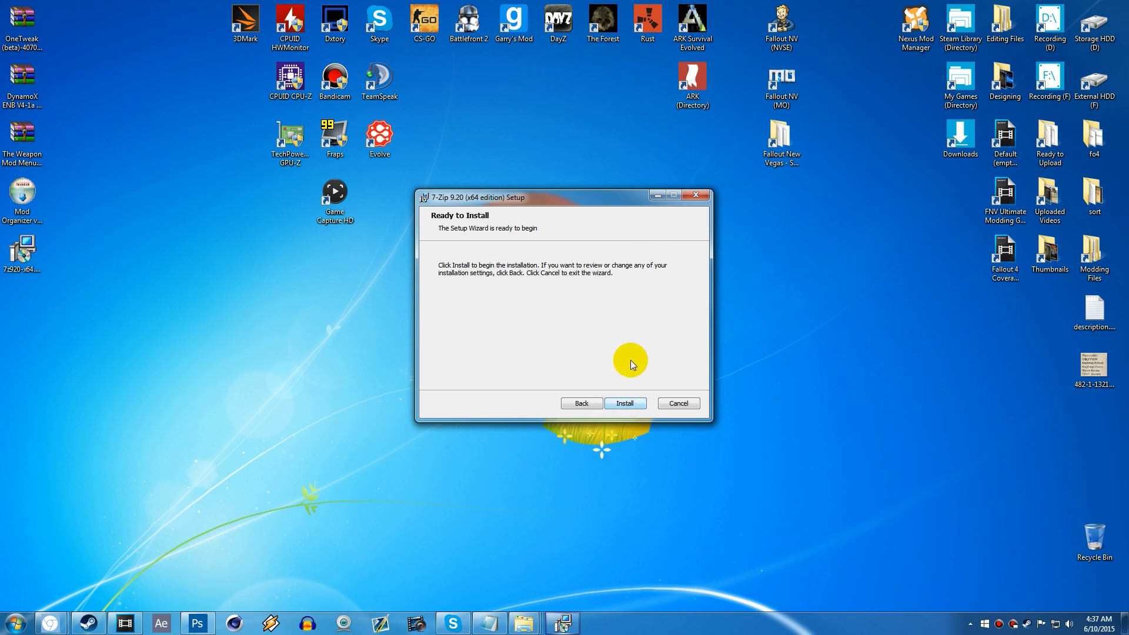
{"action": "left_click", "coordinate": [626, 404]}
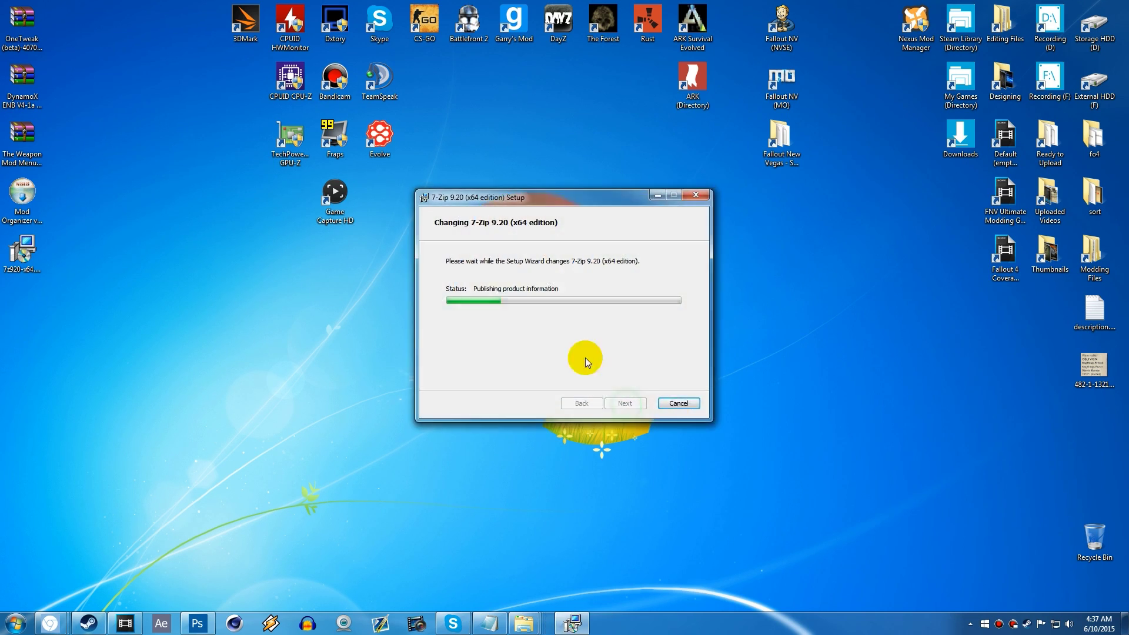
{"action": "left_click", "coordinate": [625, 403]}
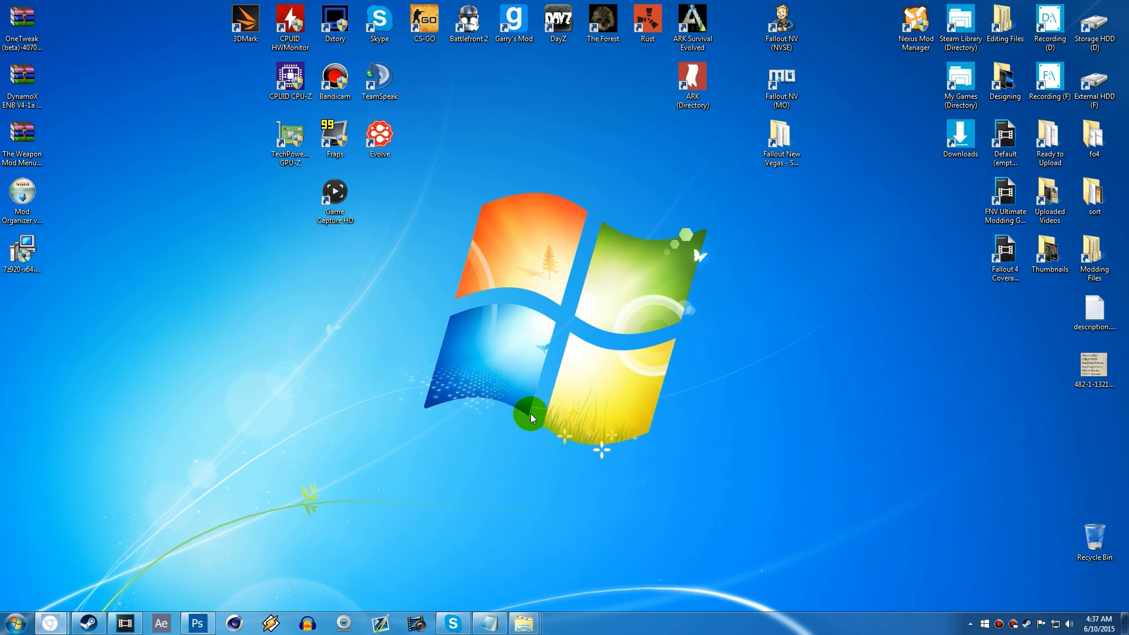
Delete the 7z920-x64.msi installer from the desktop to the Recycle Bin
{"action": "left_click", "coordinate": [22, 253]}
{"action": "key", "text": "Delete"}
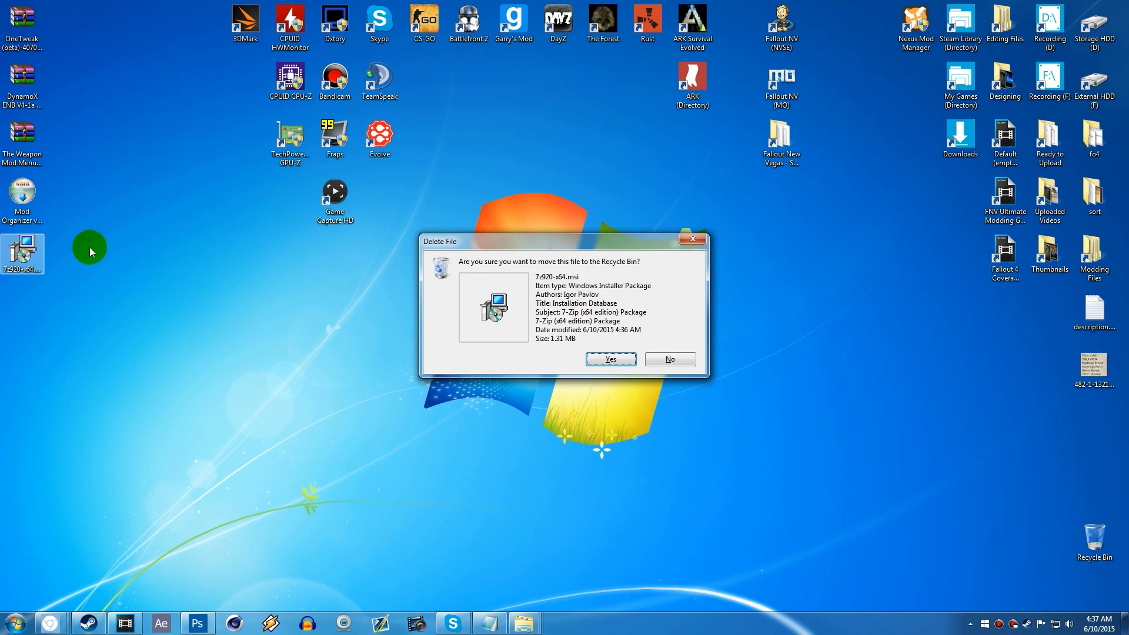
{"action": "left_click", "coordinate": [609, 359]}
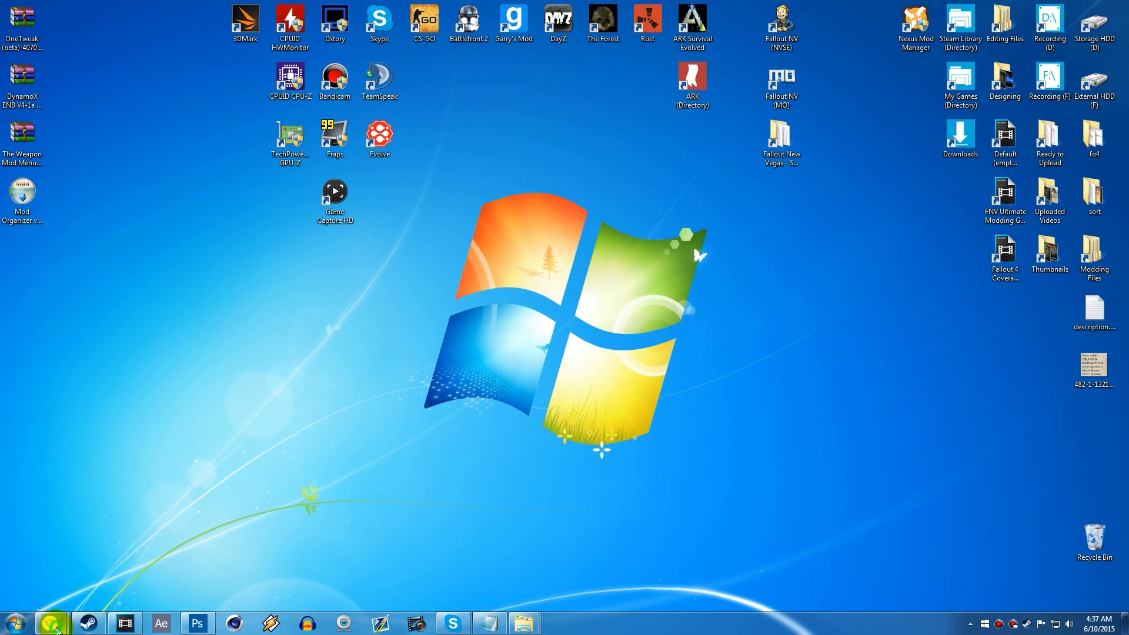
Bring Chrome back and close the 7-Zip tab
{"action": "mouse_move", "coordinate": [50, 622]}
{"action": "left_click", "coordinate": [183, 569]}
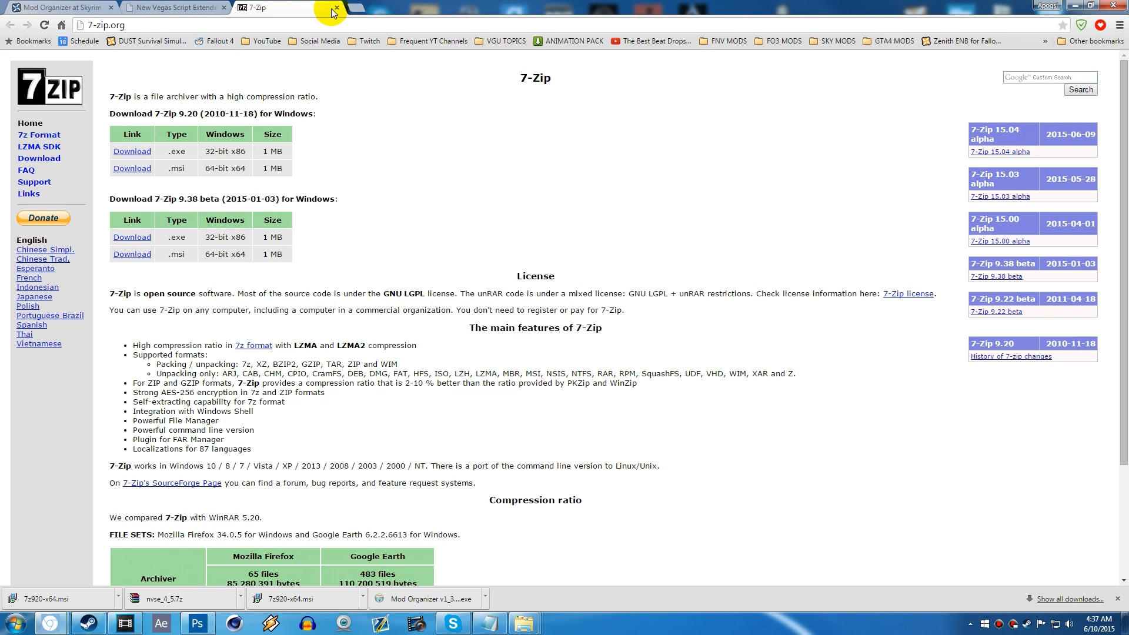
{"action": "left_click", "coordinate": [337, 7]}
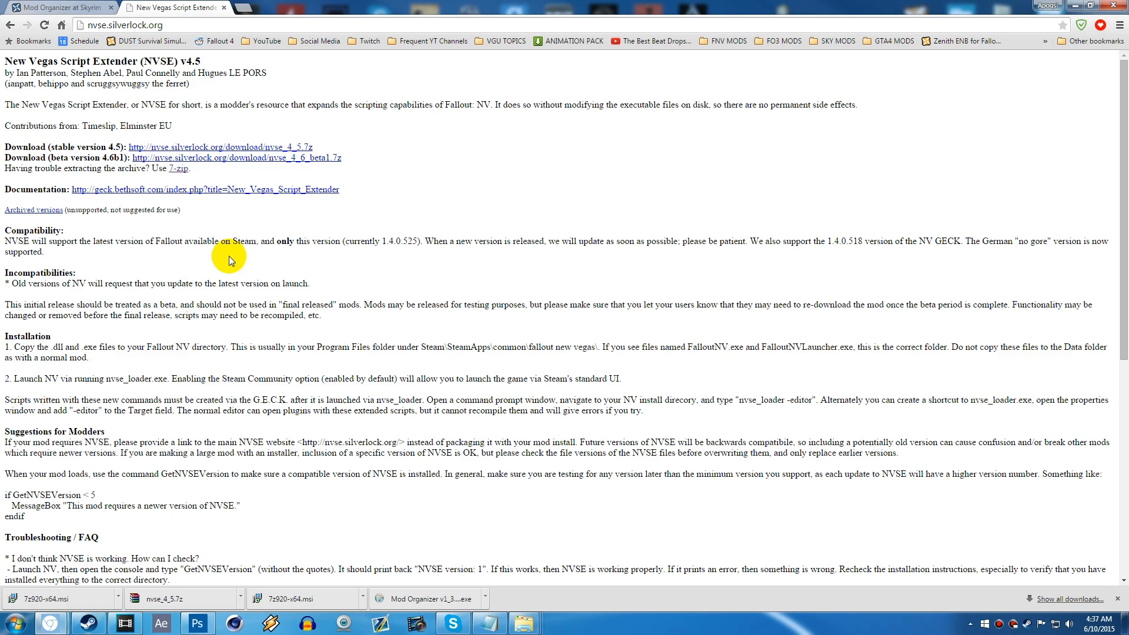
Save the stable NVSE 4.5 archive nvse_4_5.7z to the desktop
{"action": "left_click", "coordinate": [257, 148]}
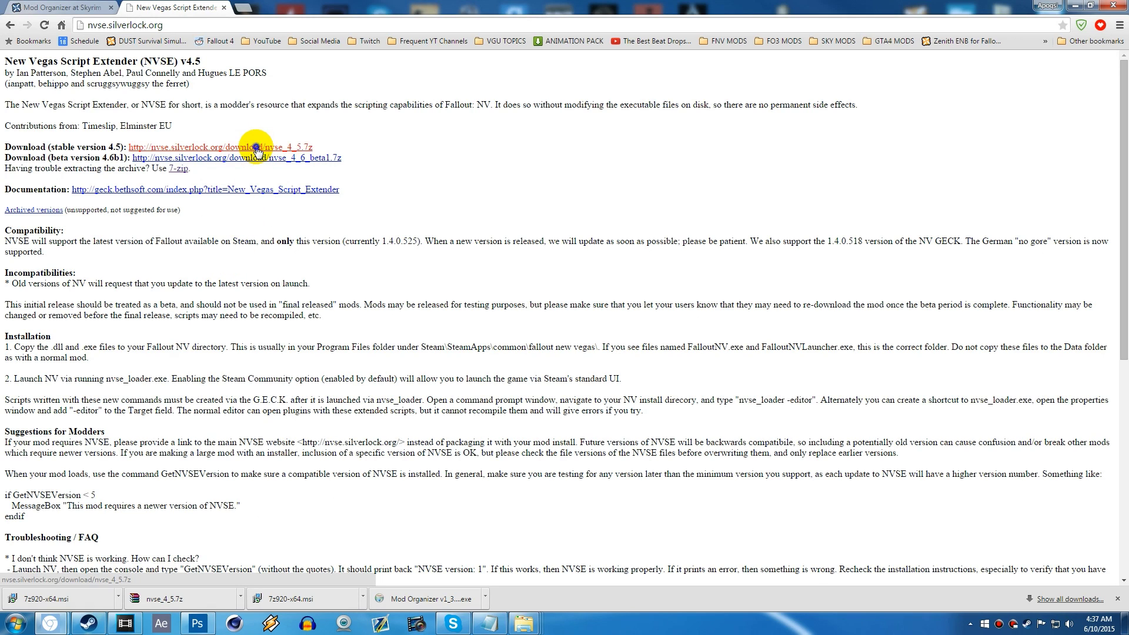
{"action": "right_click", "coordinate": [257, 148]}
{"action": "left_click", "coordinate": [293, 156]}
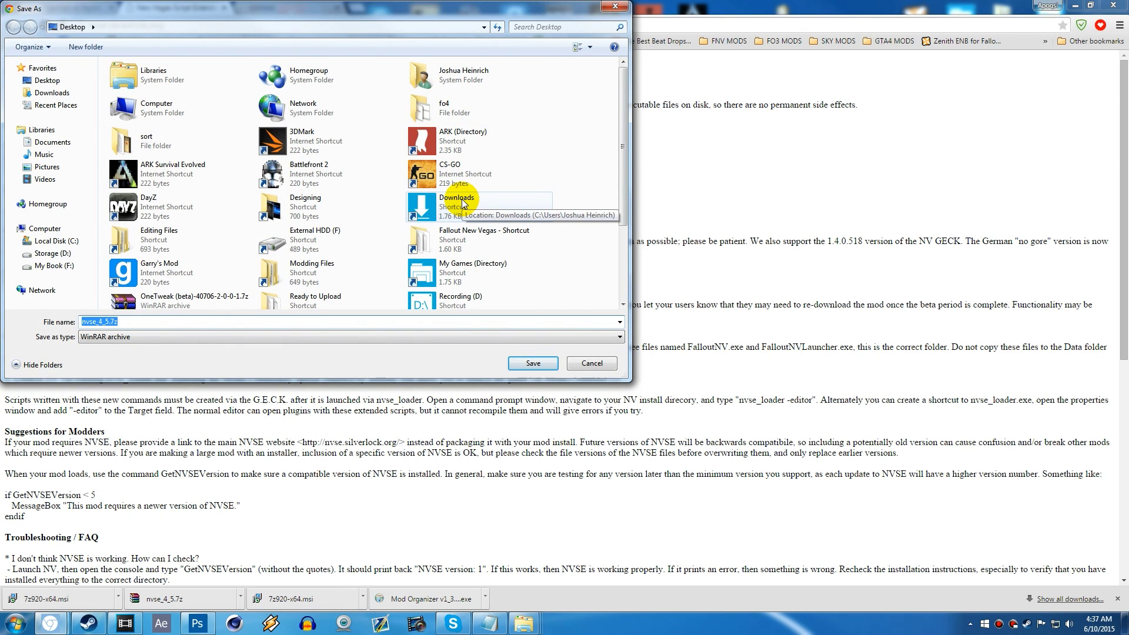
{"action": "left_click_drag", "start_coordinate": [621, 141], "coordinate": [626, 230]}
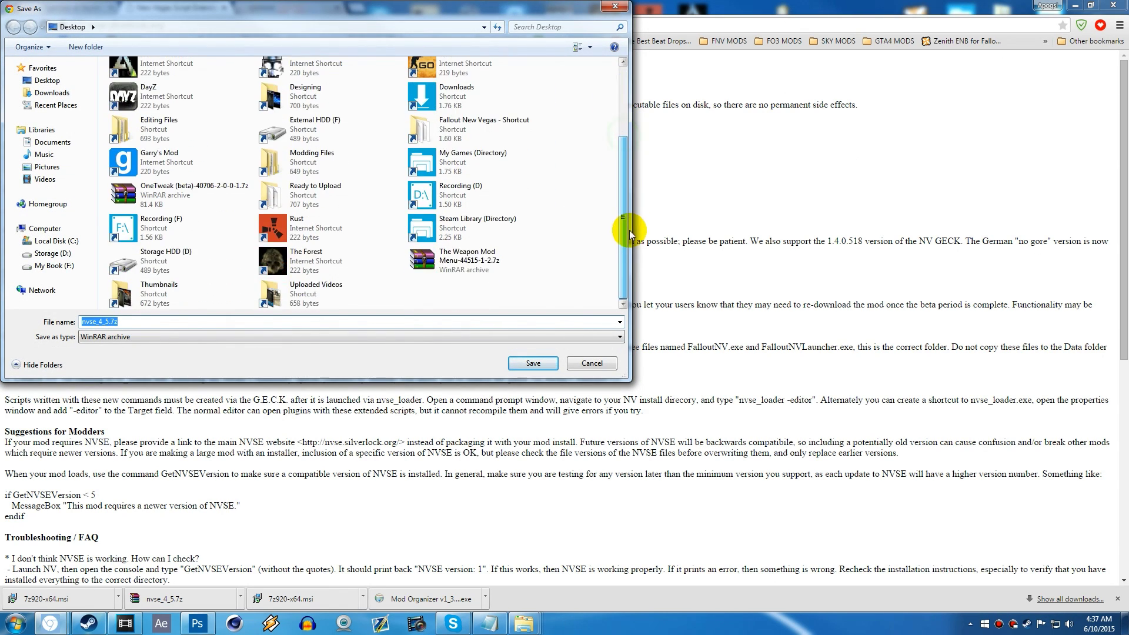
{"action": "left_click", "coordinate": [535, 364]}
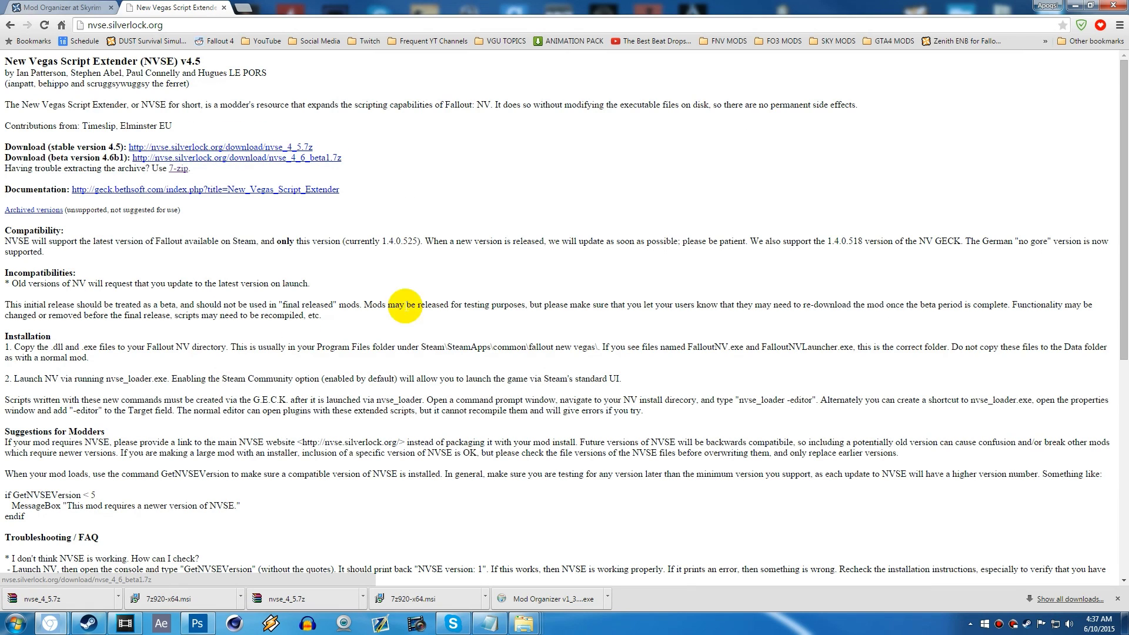
Extract nvse_4_5.7z with 7-Zip into an nvse_4_5 folder on the desktop
{"action": "left_click", "coordinate": [1076, 6]}
{"action": "left_click", "coordinate": [23, 259]}
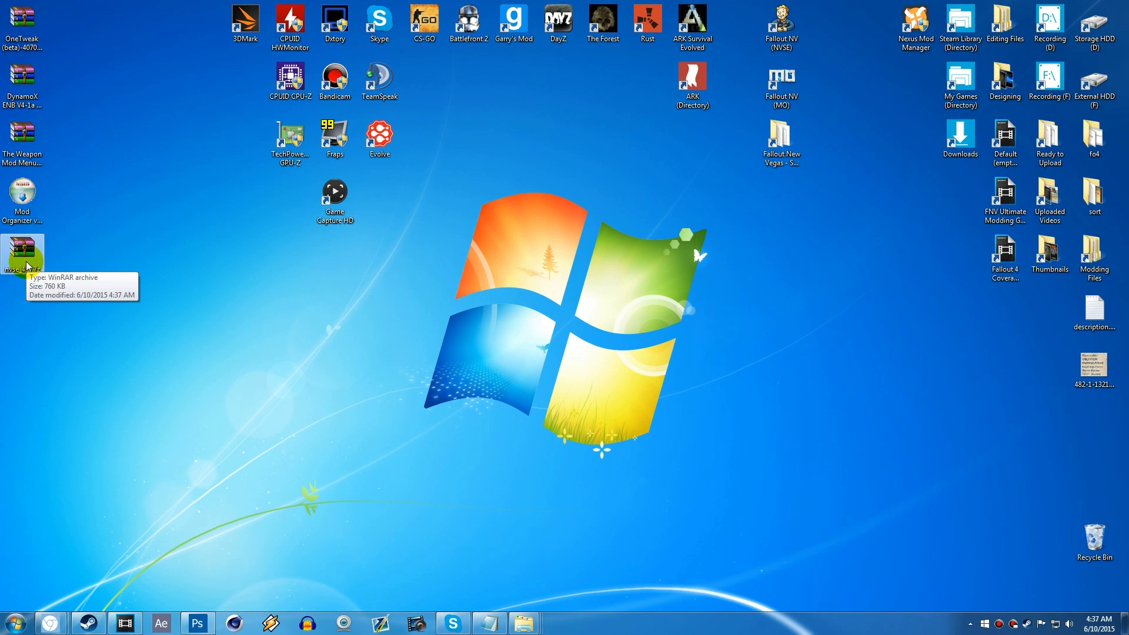
{"action": "right_click", "coordinate": [26, 266]}
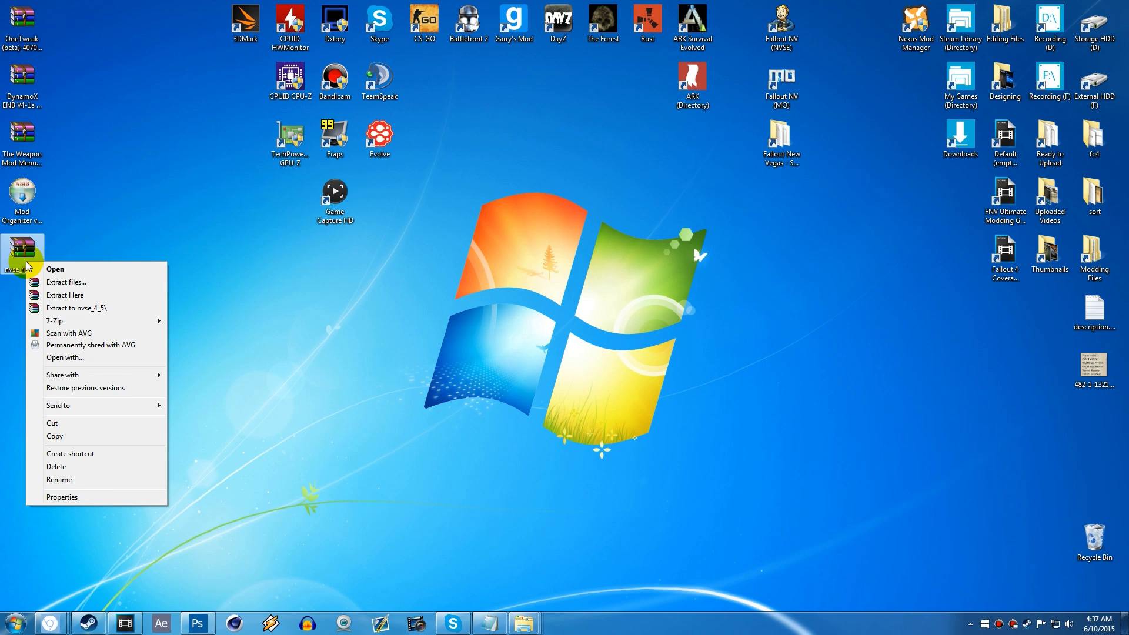
{"action": "mouse_move", "coordinate": [70, 322]}
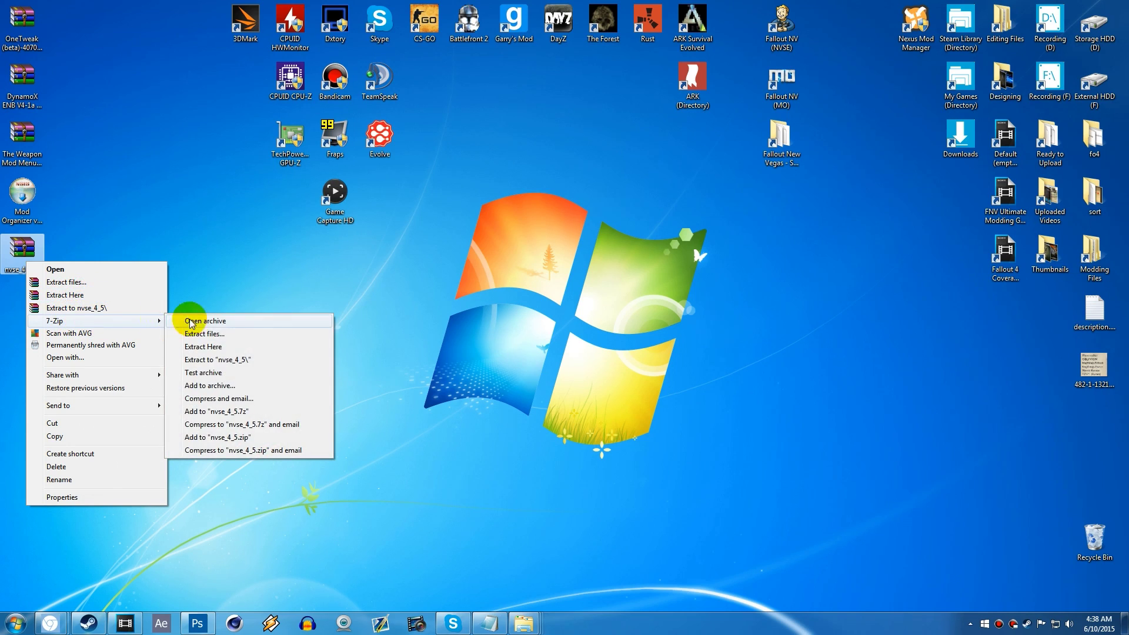
{"action": "left_click", "coordinate": [211, 347]}
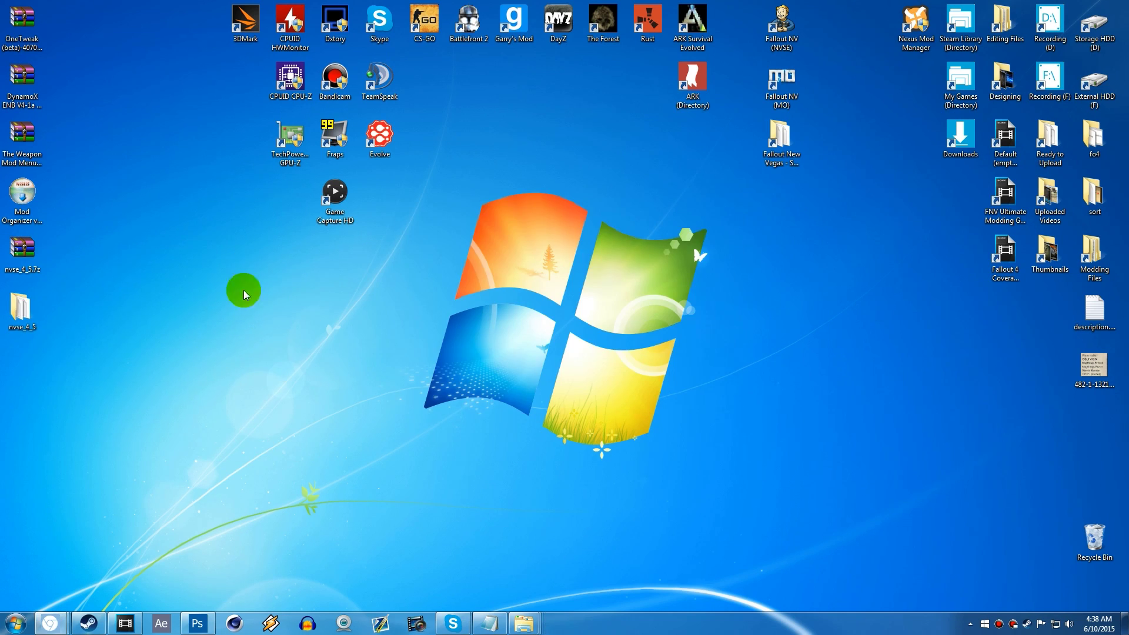
Open the extracted nvse_4_5 folder to view the NVSE files
{"action": "double_click", "coordinate": [46, 322]}
{"action": "left_click", "coordinate": [176, 379]}
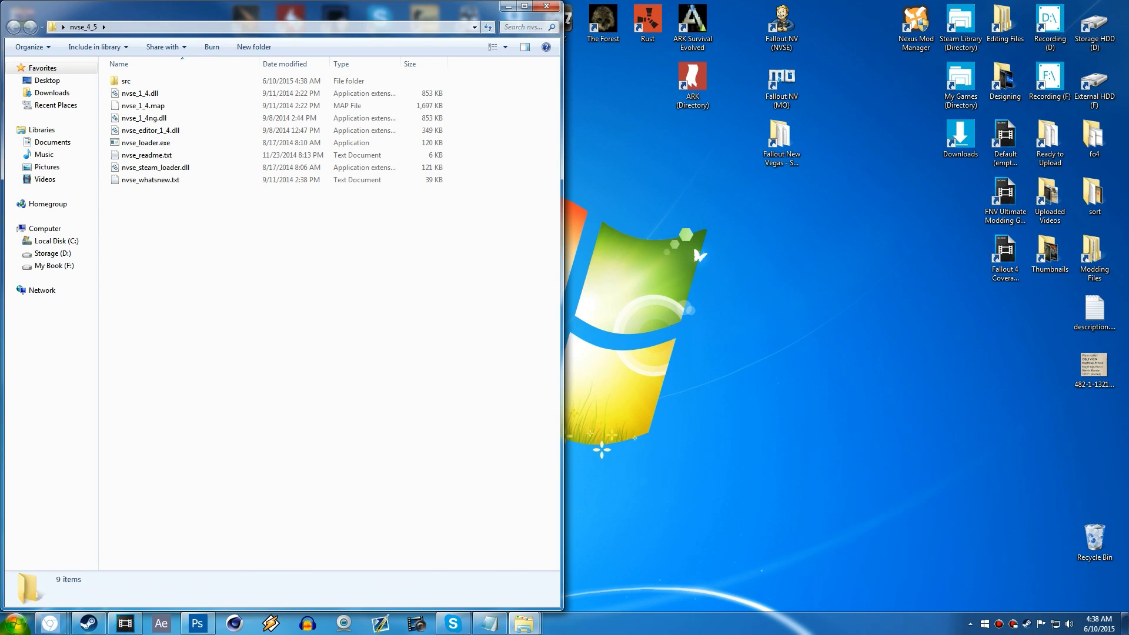
{"action": "left_click", "coordinate": [14, 622]}
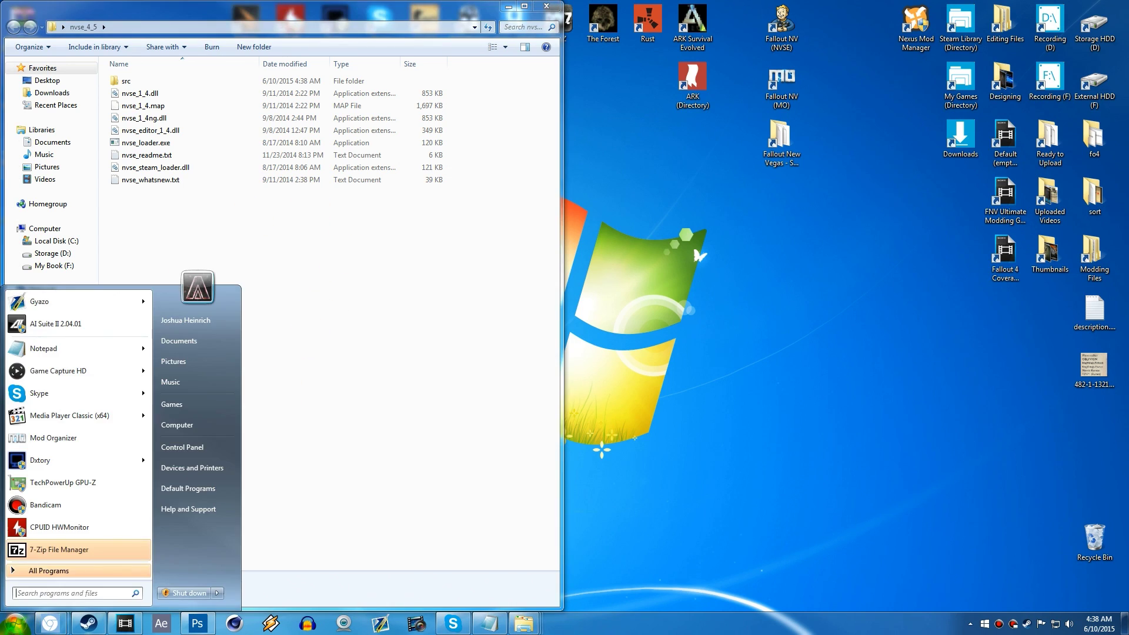
Beside nvse_4_5, browse to C:\Program Files (x86)\Steam\SteamApps\common\Fallout New Vegas
{"action": "left_click", "coordinate": [191, 426]}
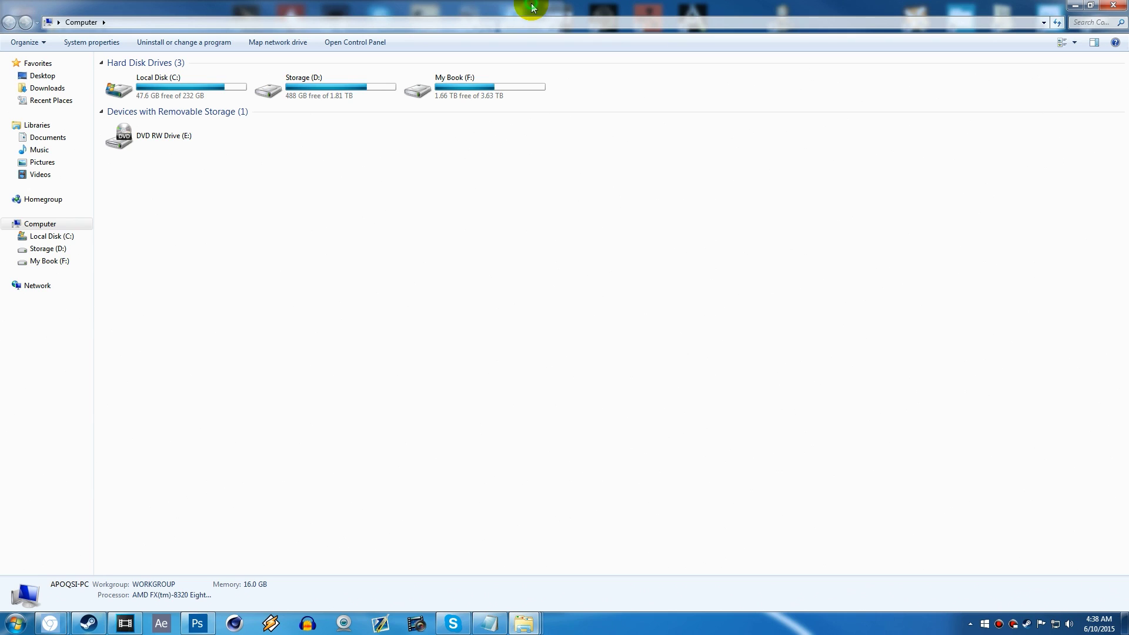
{"action": "double_click", "coordinate": [532, 7]}
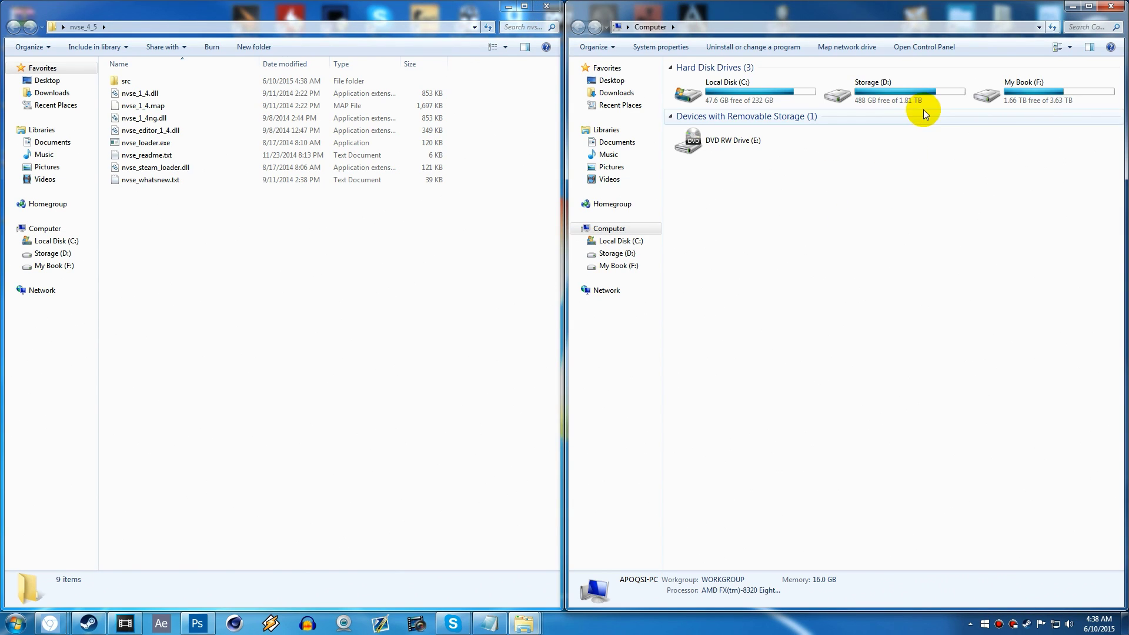
{"action": "double_click", "coordinate": [750, 97]}
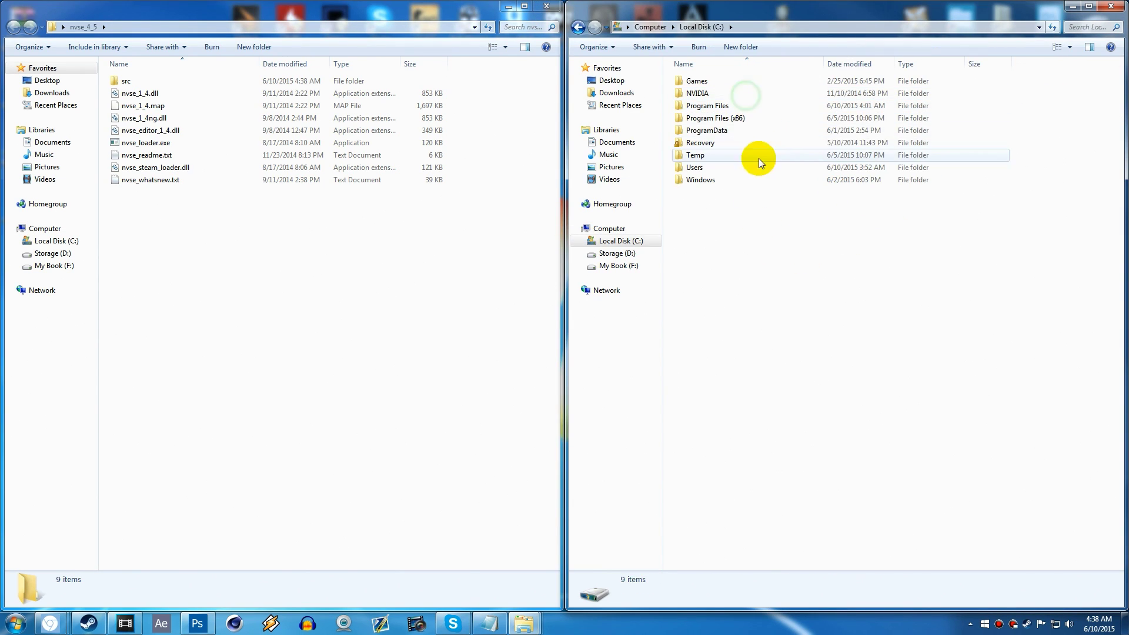
{"action": "double_click", "coordinate": [729, 119]}
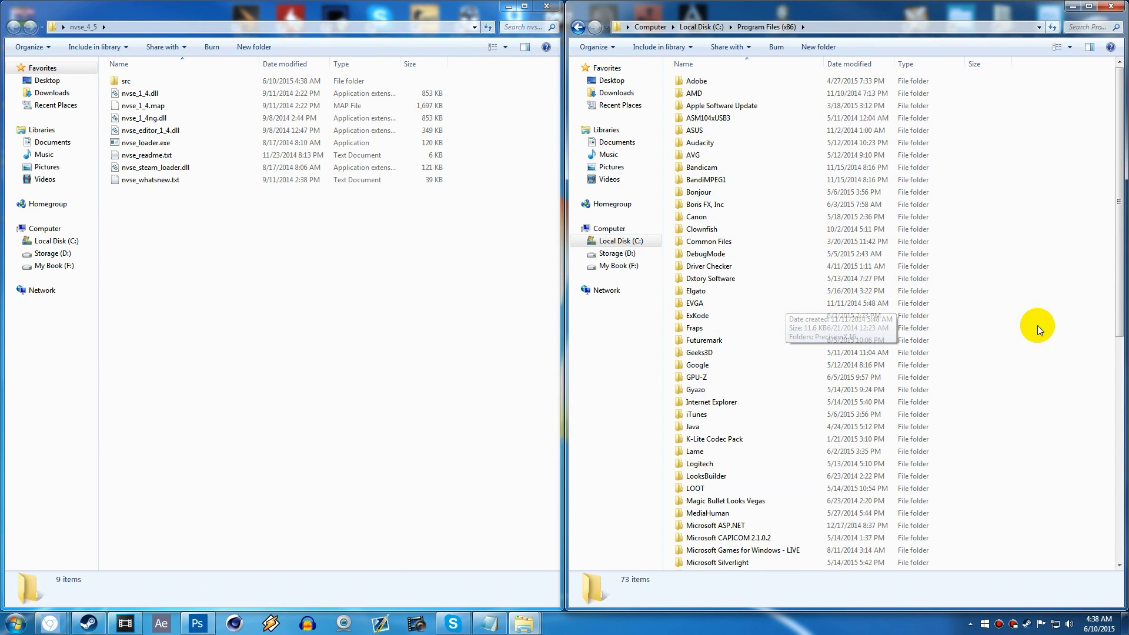
{"action": "scroll", "coordinate": [1018, 335], "scroll_direction": "down", "scroll_amount": 8}
{"action": "scroll", "coordinate": [941, 365], "scroll_direction": "down", "scroll_amount": 2}
{"action": "double_click", "coordinate": [697, 440]}
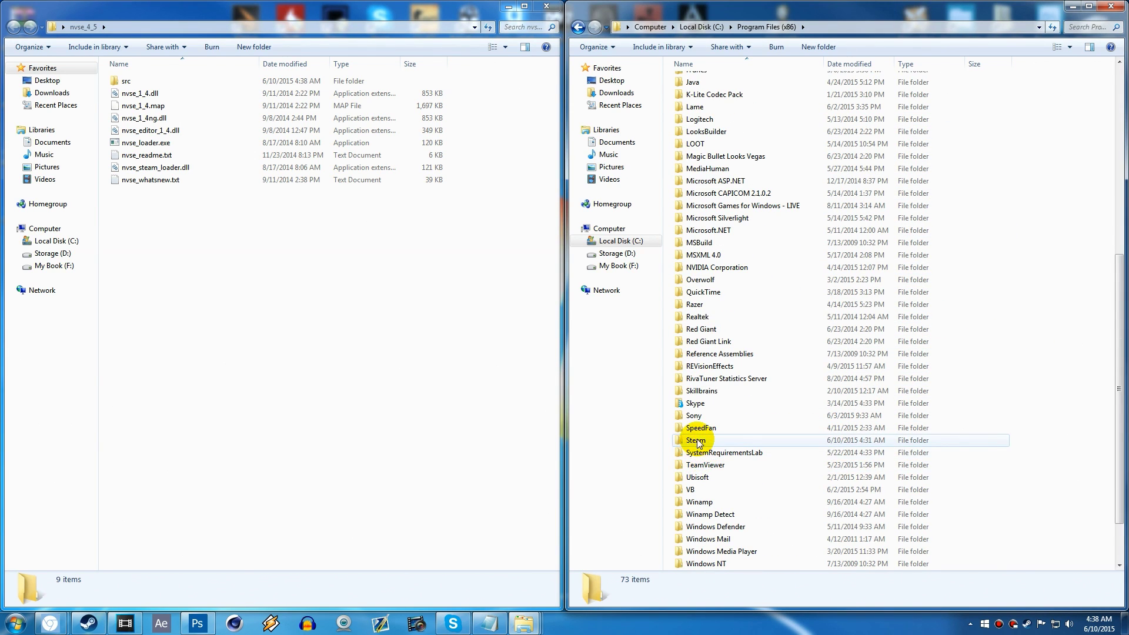
{"action": "double_click", "coordinate": [709, 302]}
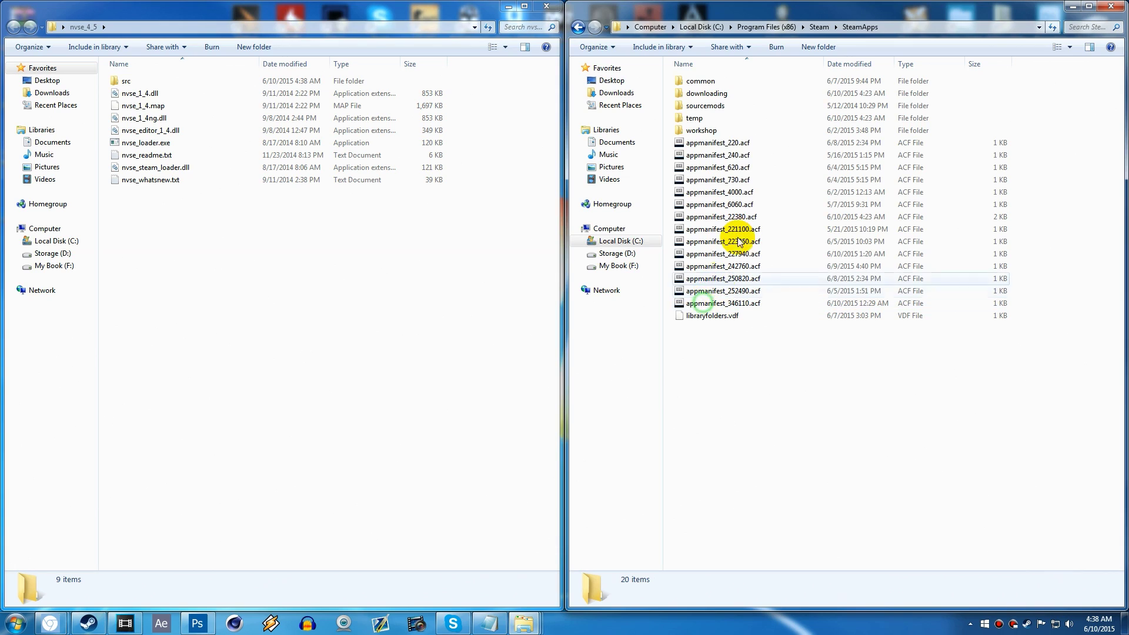
{"action": "double_click", "coordinate": [706, 83]}
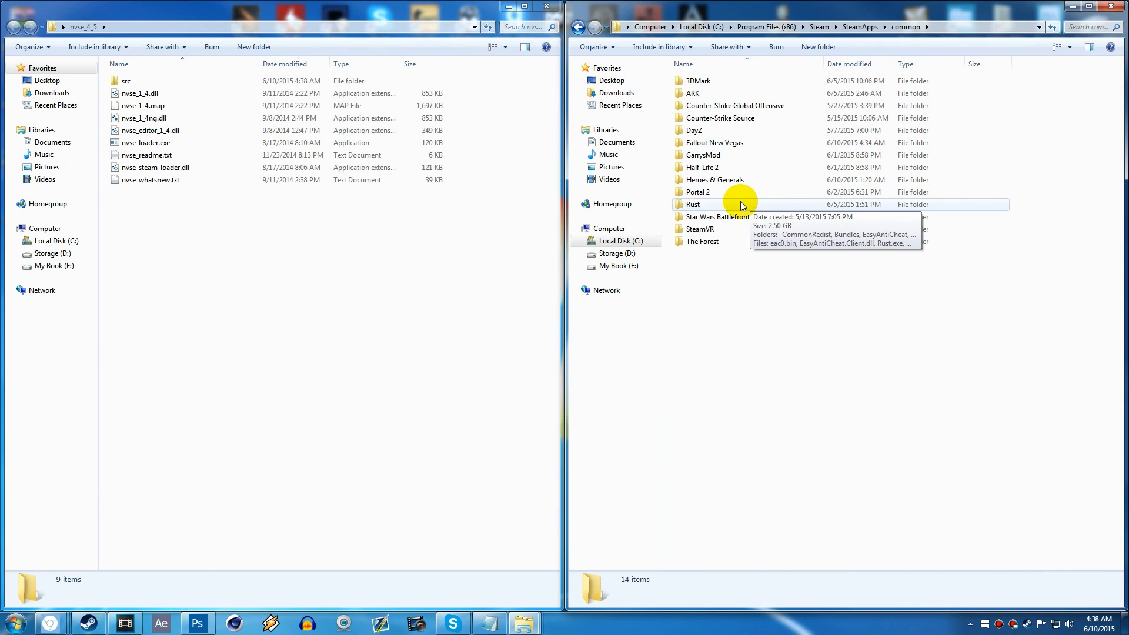
{"action": "double_click", "coordinate": [714, 143]}
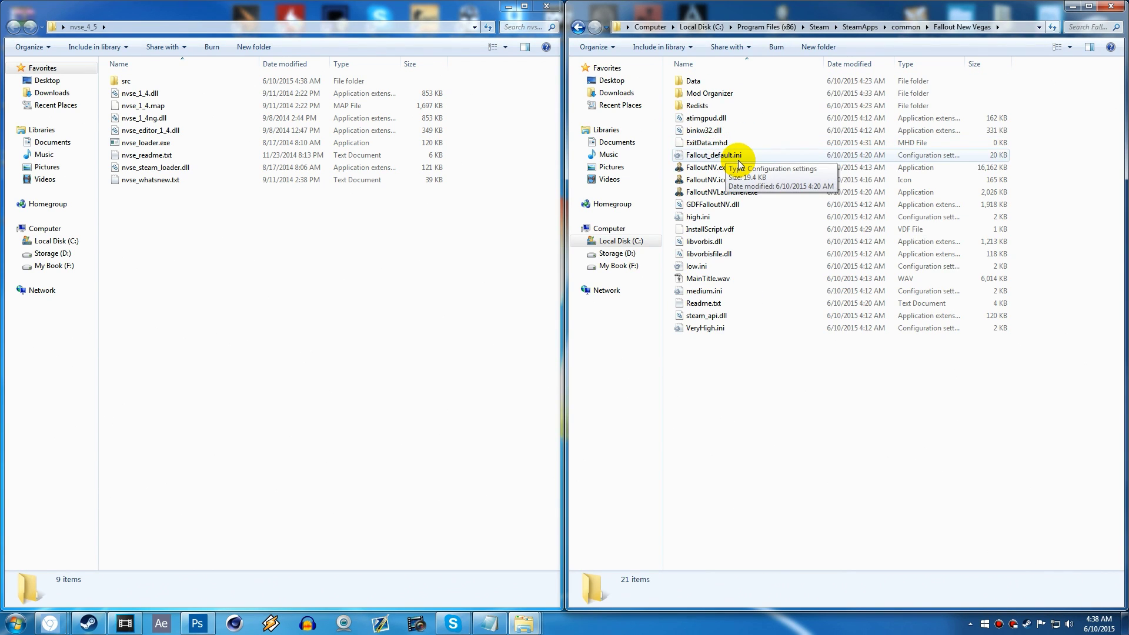
Move the six nvse_1_4 dll/map, editor, loader and steam_loader files into Fallout New Vegas
{"action": "left_click", "coordinate": [147, 168]}
{"action": "left_click", "coordinate": [147, 142], "text": "ctrl"}
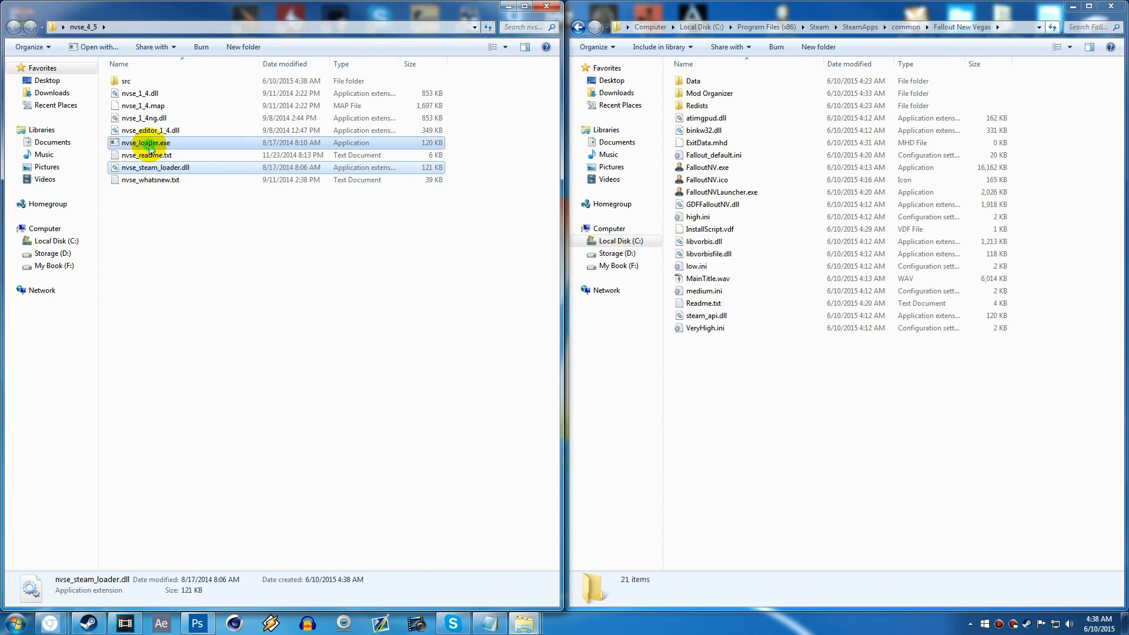
{"action": "left_click", "coordinate": [152, 131], "text": "ctrl"}
{"action": "left_click", "coordinate": [147, 118], "text": "ctrl"}
{"action": "left_click", "coordinate": [144, 106], "text": "ctrl"}
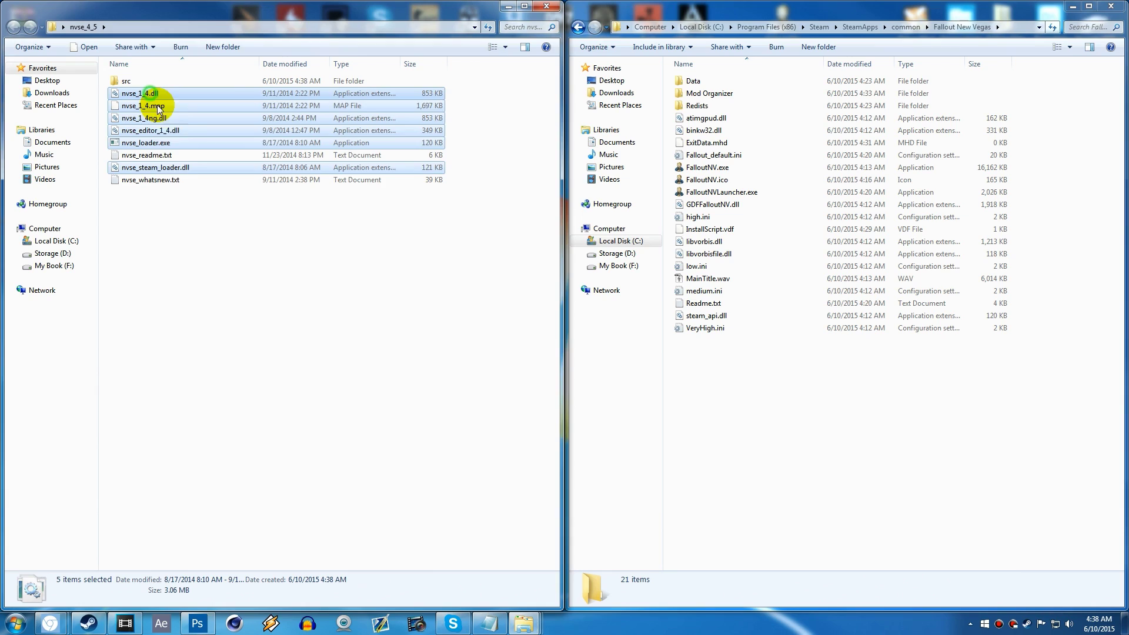
{"action": "left_click", "coordinate": [138, 94], "text": "ctrl"}
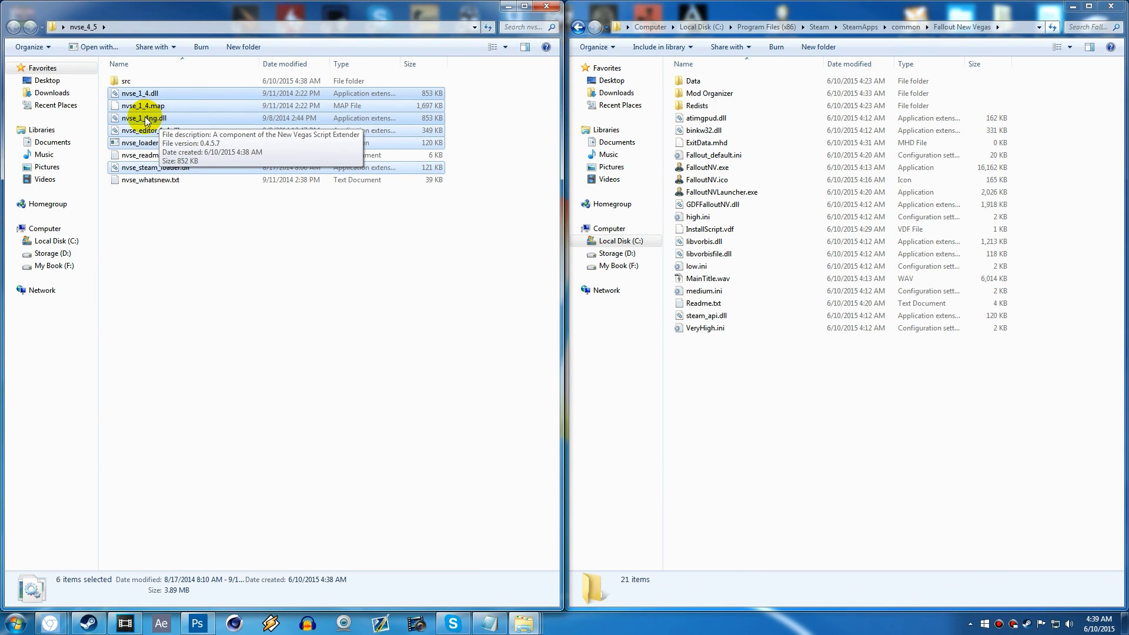
{"action": "left_click_drag", "start_coordinate": [150, 117], "coordinate": [909, 426]}
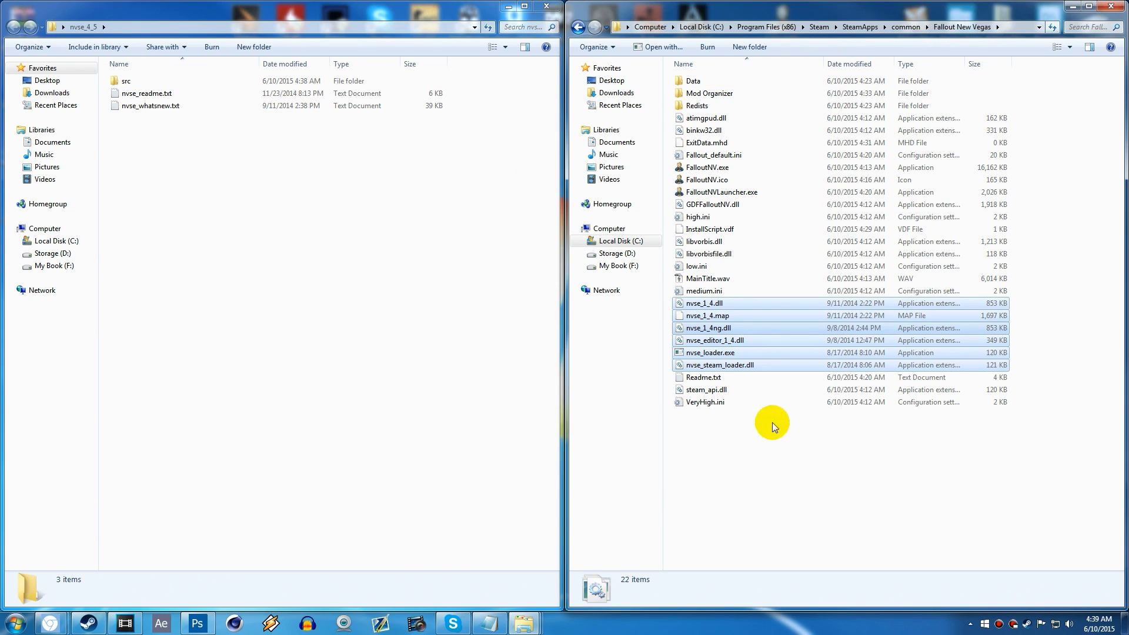
Check the six moved NVSE files in the game folder and close the nvse_4_5 window
{"action": "left_click", "coordinate": [770, 457]}
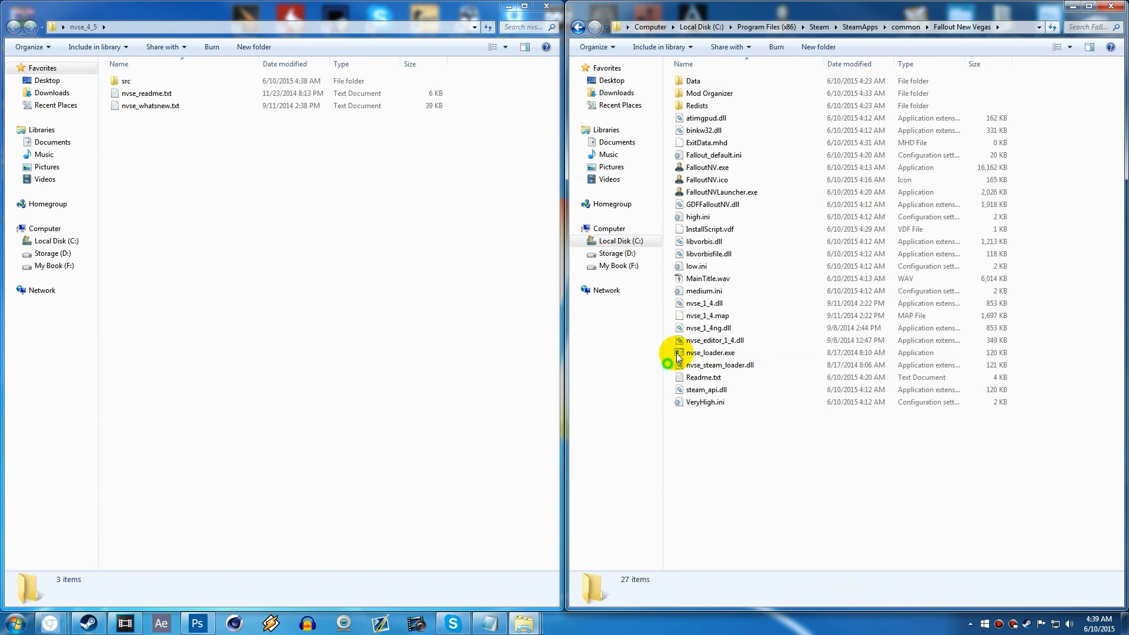
{"action": "left_click_drag", "start_coordinate": [671, 352], "coordinate": [735, 300]}
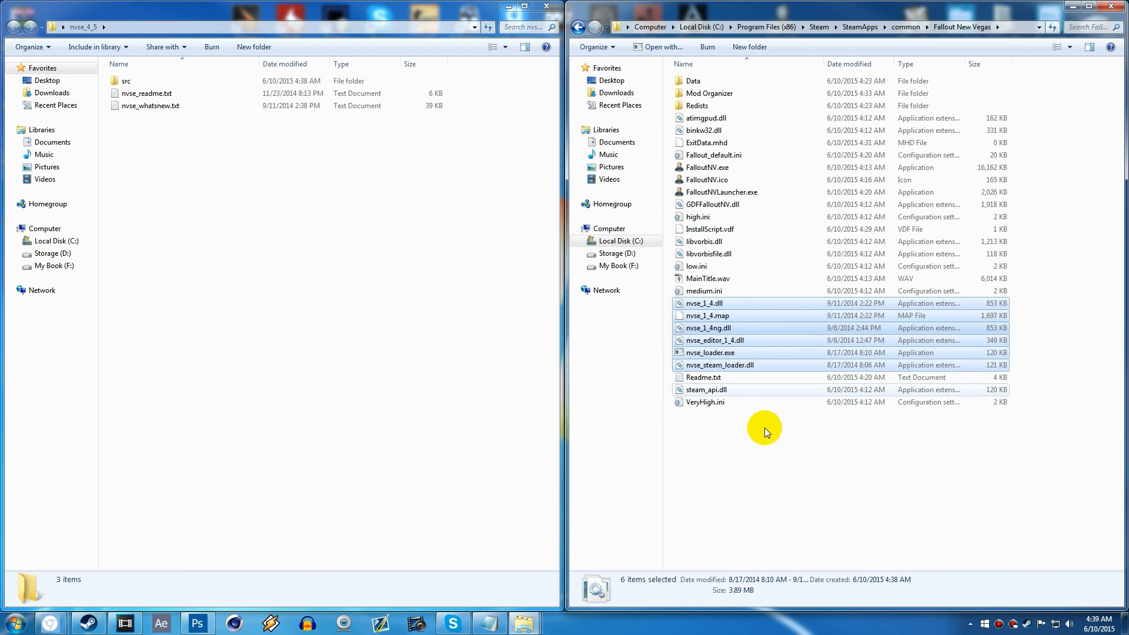
{"action": "left_click", "coordinate": [734, 495]}
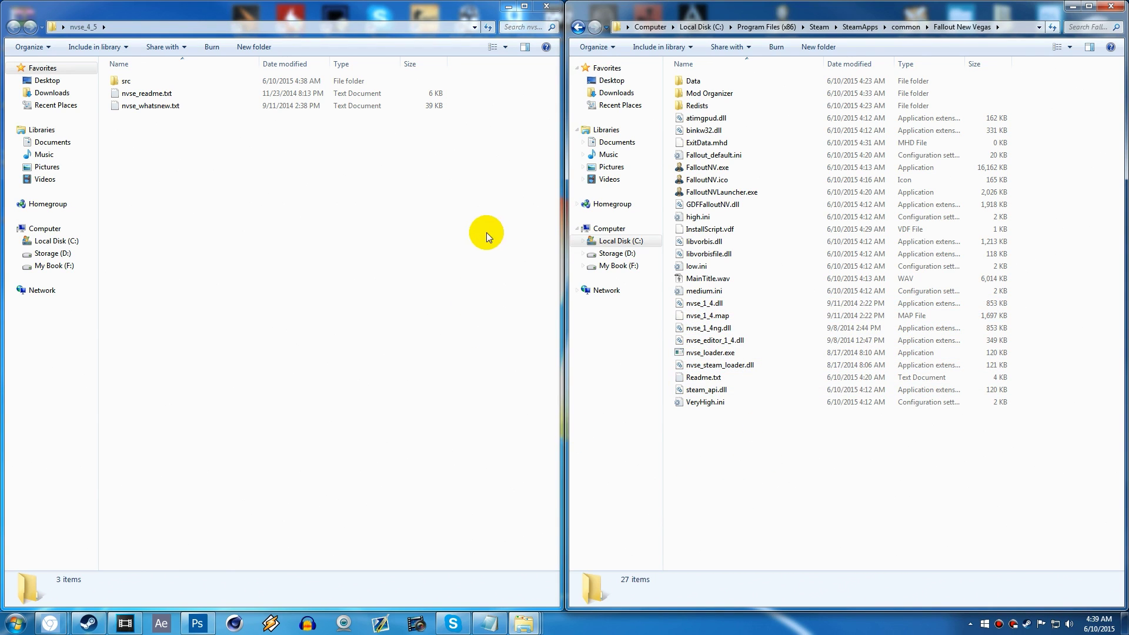
{"action": "left_click", "coordinate": [546, 6]}
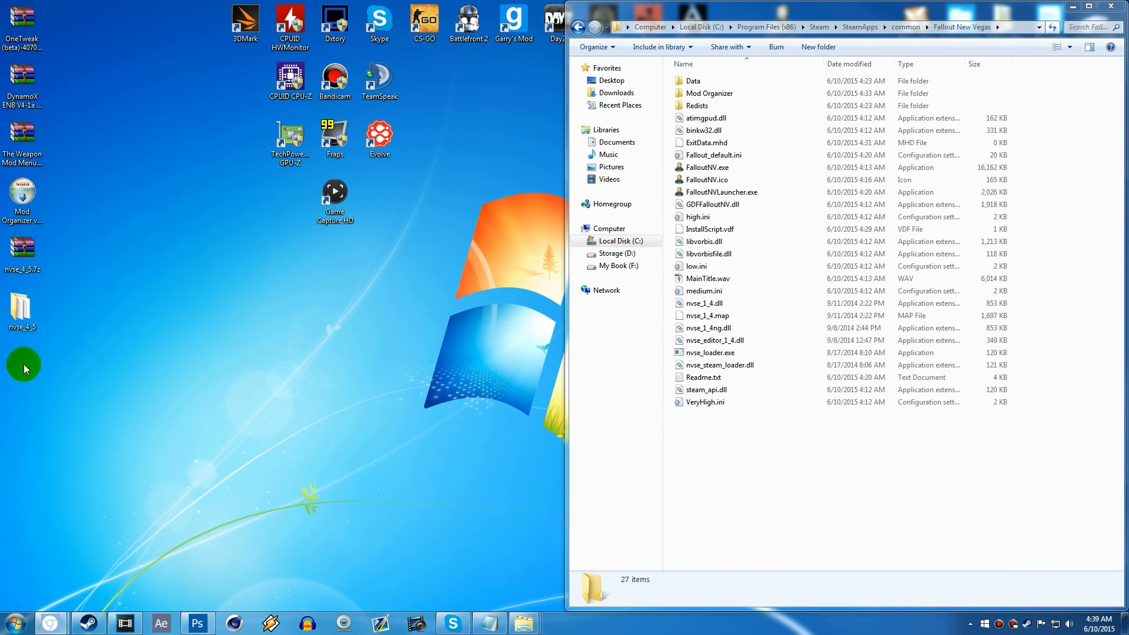
Send nvse_4_5.7z and the nvse_4_5 folder to the Recycle Bin, then minimize the game folder
{"action": "left_click_drag", "start_coordinate": [24, 364], "coordinate": [79, 242]}
{"action": "key", "text": "Delete"}
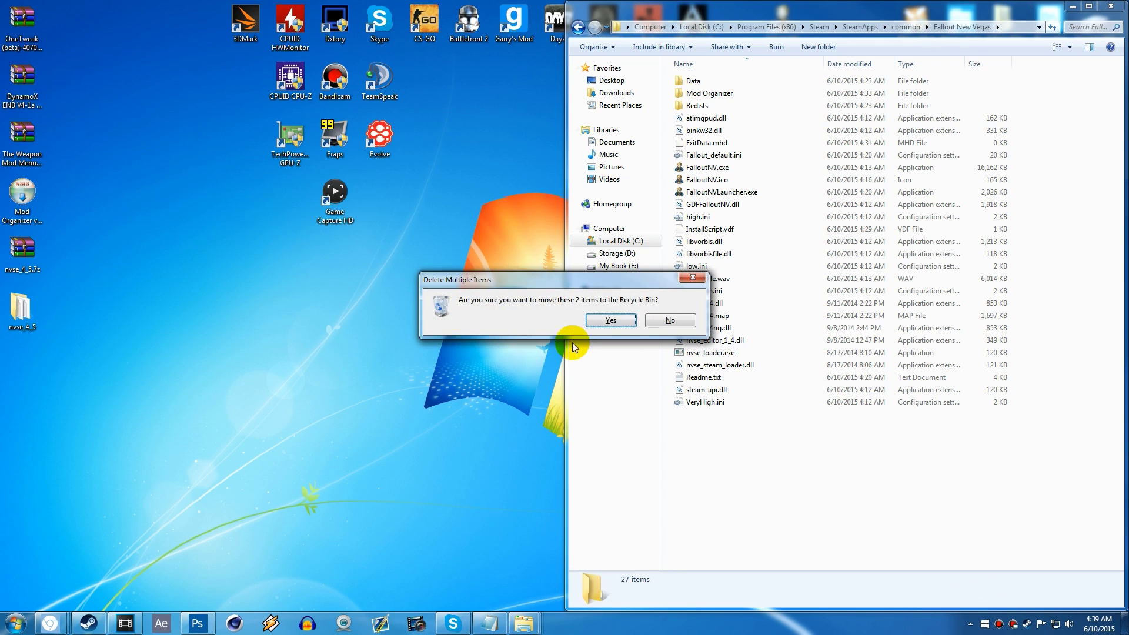
{"action": "left_click", "coordinate": [611, 321]}
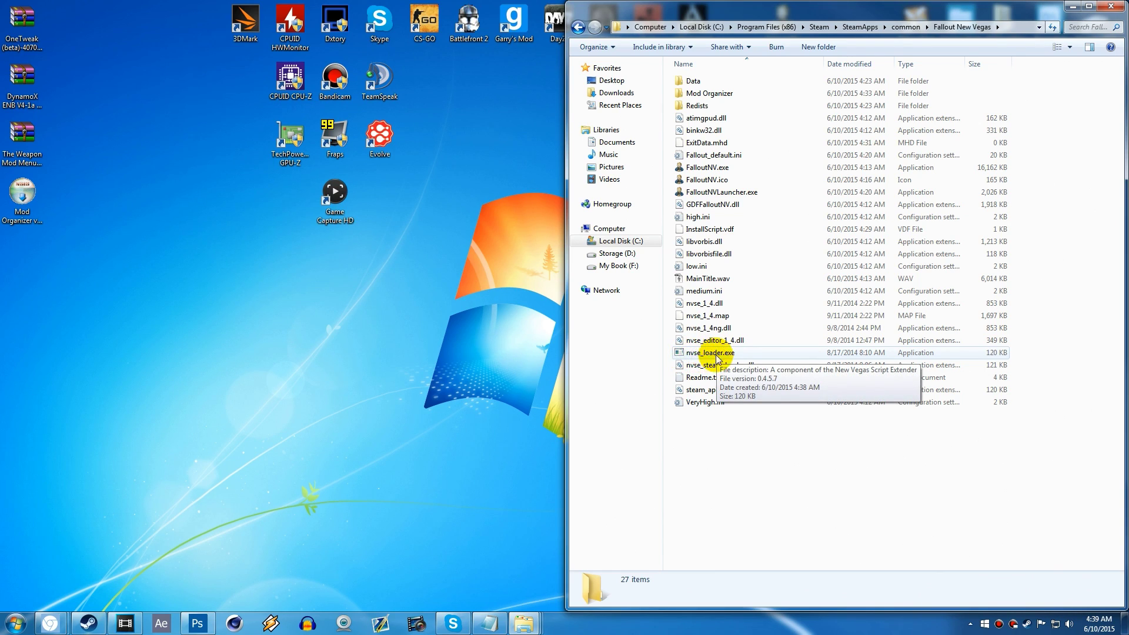
{"action": "left_click", "coordinate": [1074, 9]}
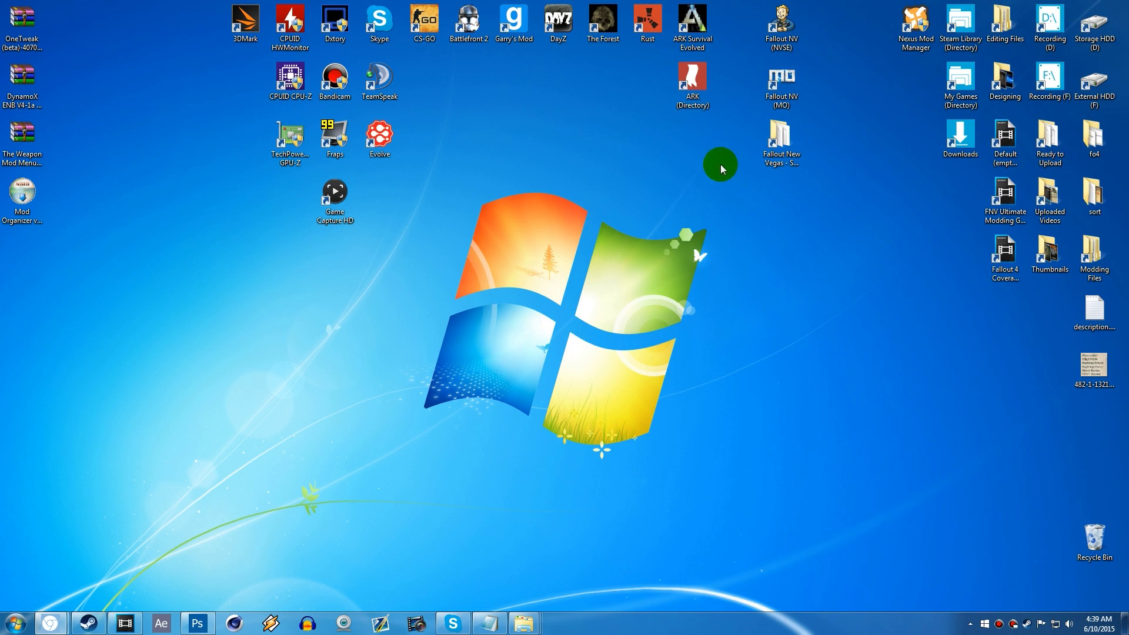
Launch Mod Organizer from the Fallout NV (MO) shortcut and keep NVSE as the selected executable
{"action": "double_click", "coordinate": [790, 86]}
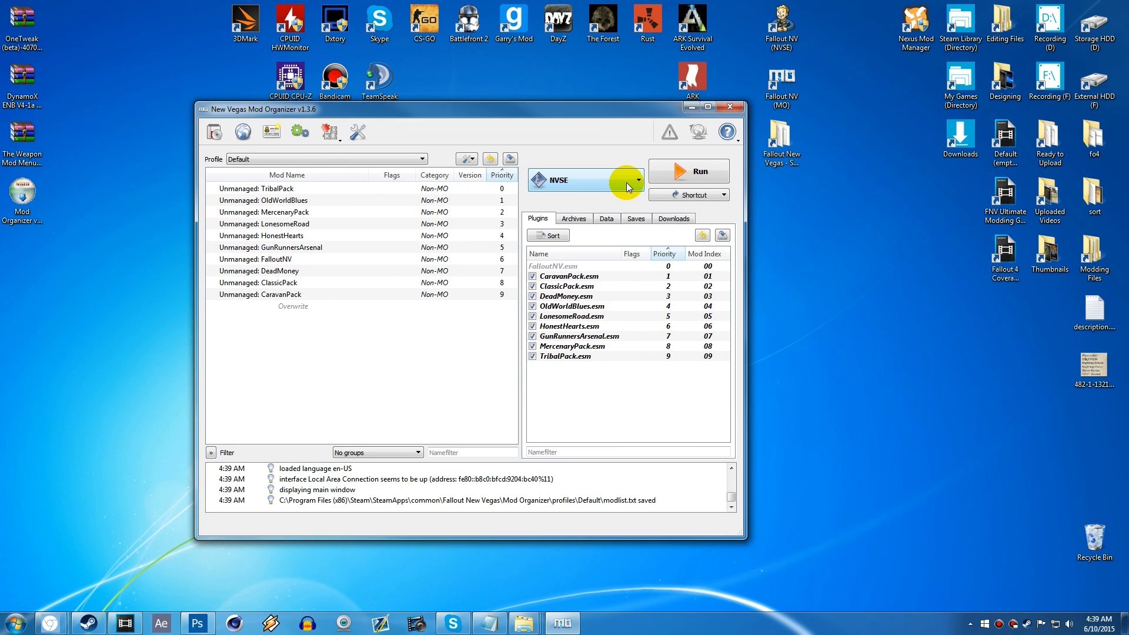
{"action": "left_click", "coordinate": [627, 182]}
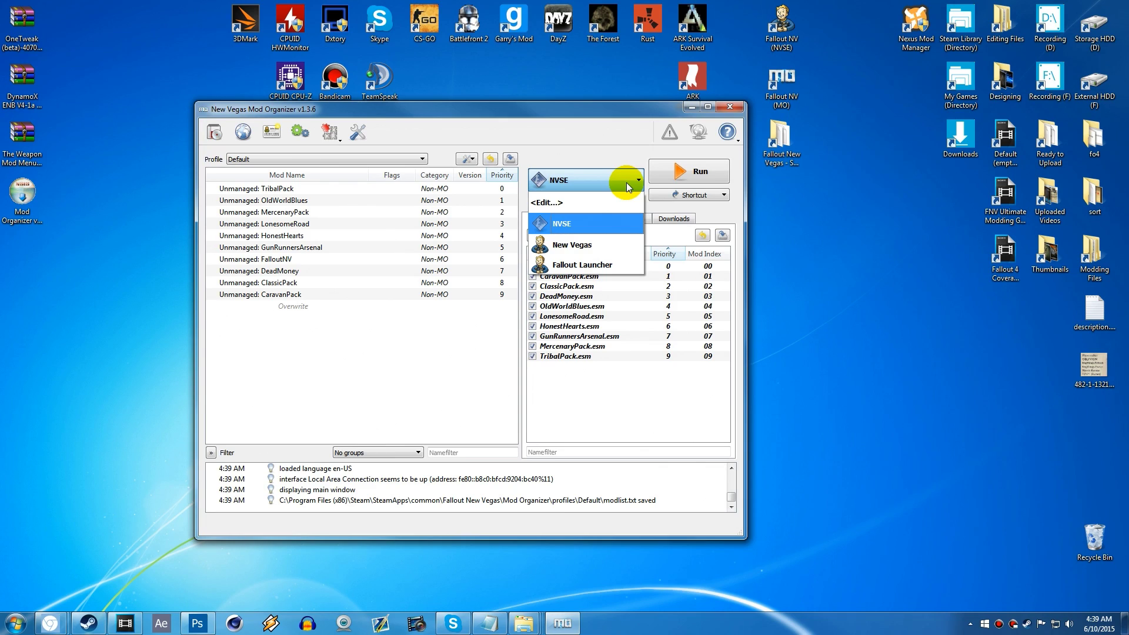
{"action": "left_click", "coordinate": [626, 183]}
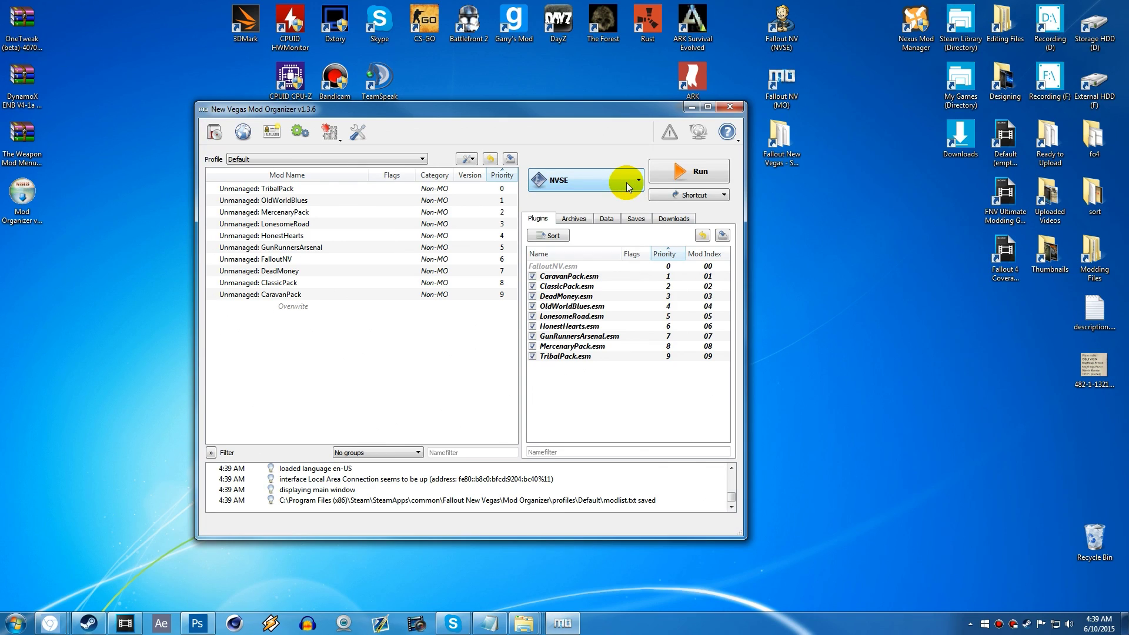
{"action": "left_click", "coordinate": [627, 183]}
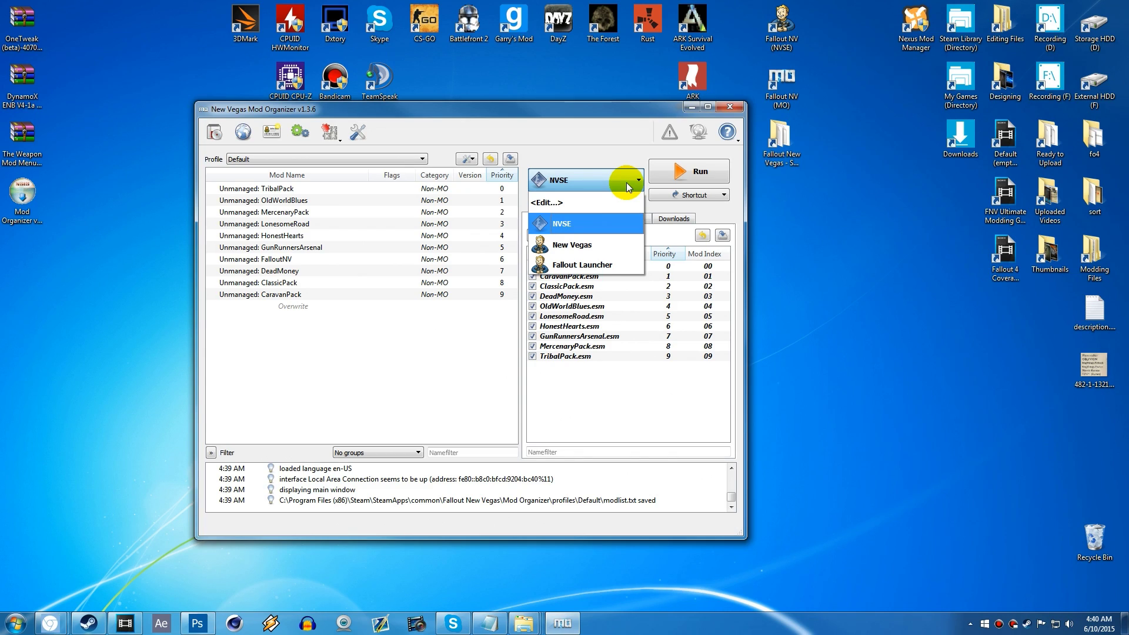
{"action": "left_click", "coordinate": [626, 182]}
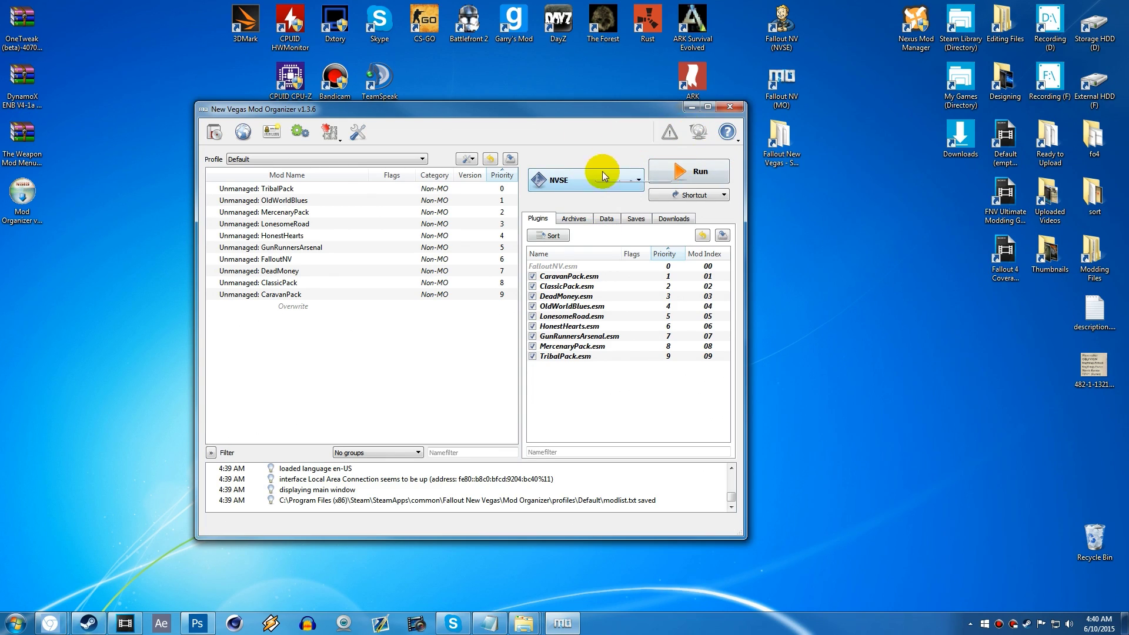
{"action": "left_click", "coordinate": [622, 175]}
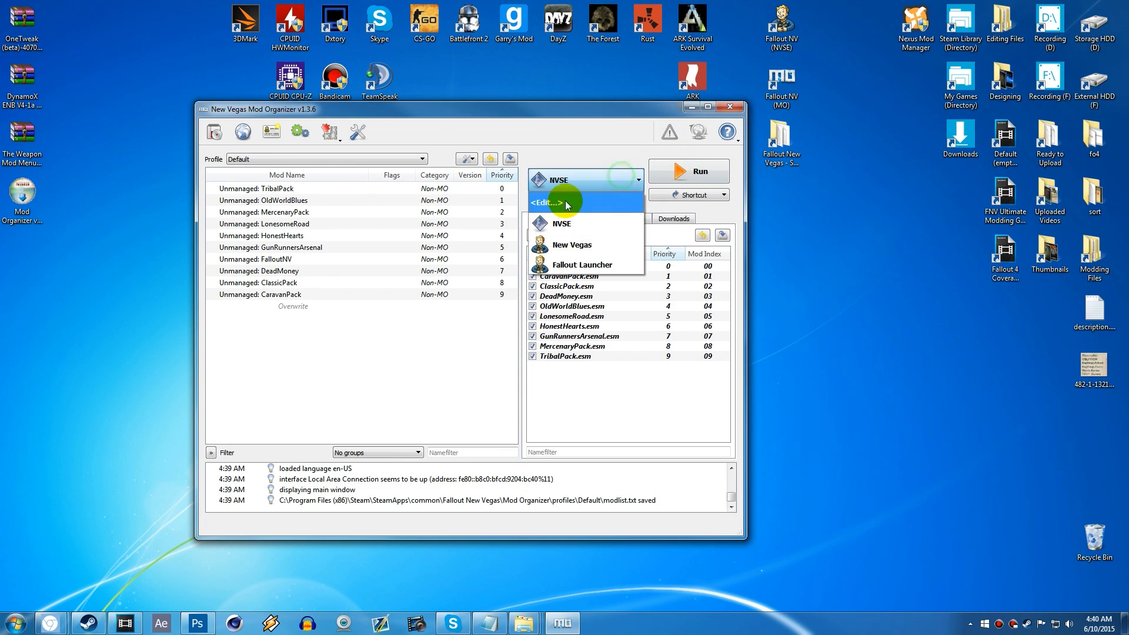
{"action": "left_click", "coordinate": [580, 227]}
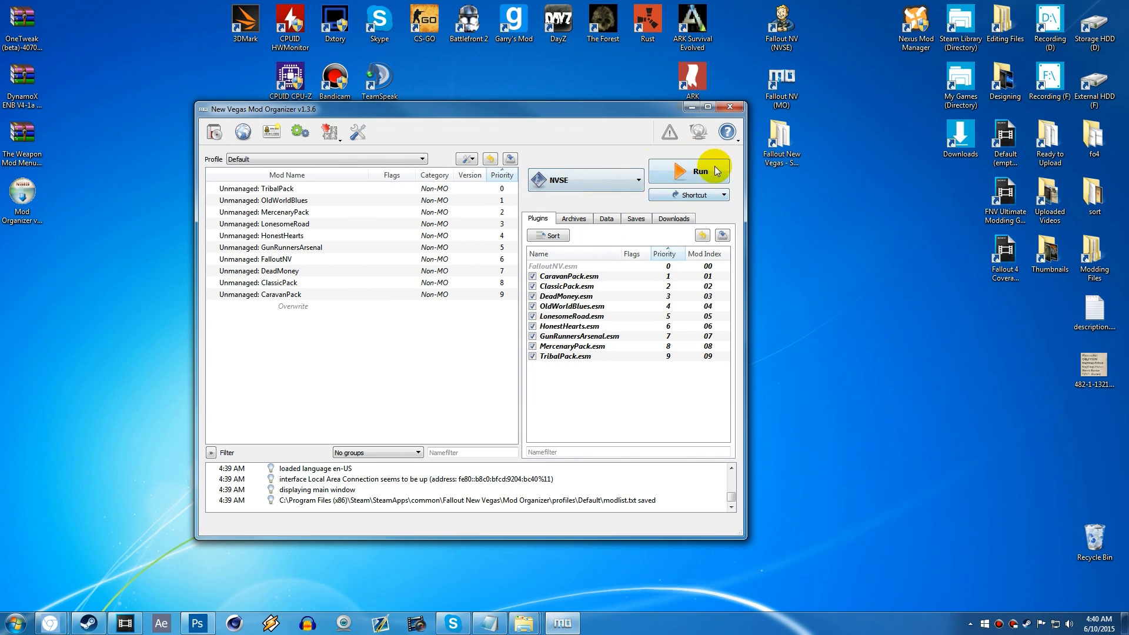
Run NVSE from Mod Organizer to start Fallout: New Vegas at its main menu
{"action": "left_click", "coordinate": [681, 171]}
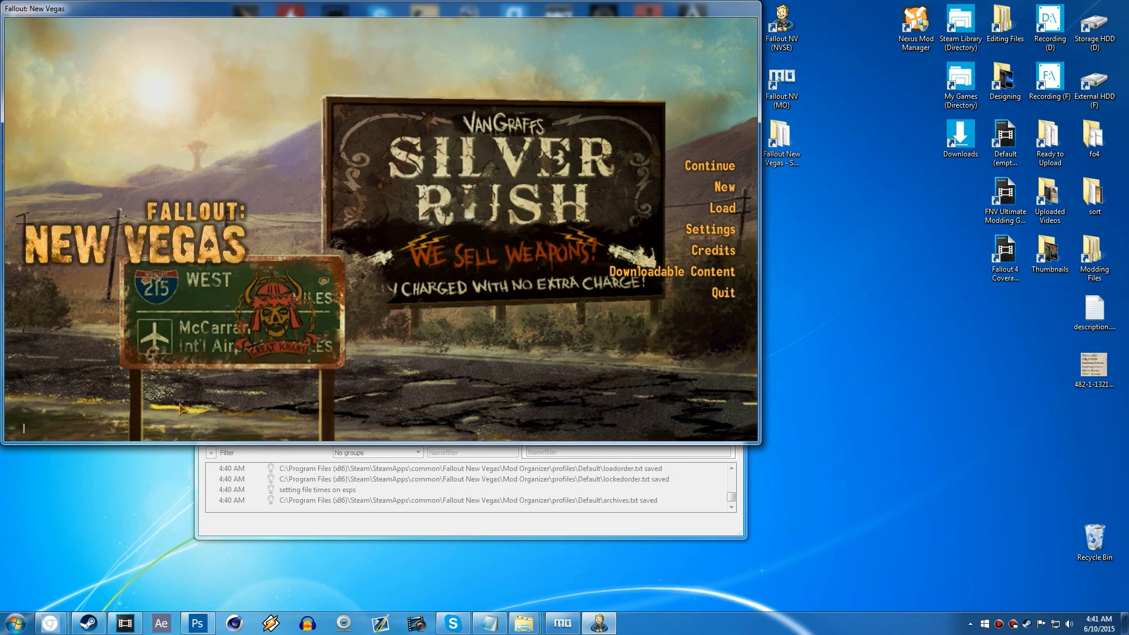
Run GetNVSEVersion in the game console to confirm NVSE version 4, then close the console
{"action": "type", "text": "GetNVSEVersion"}
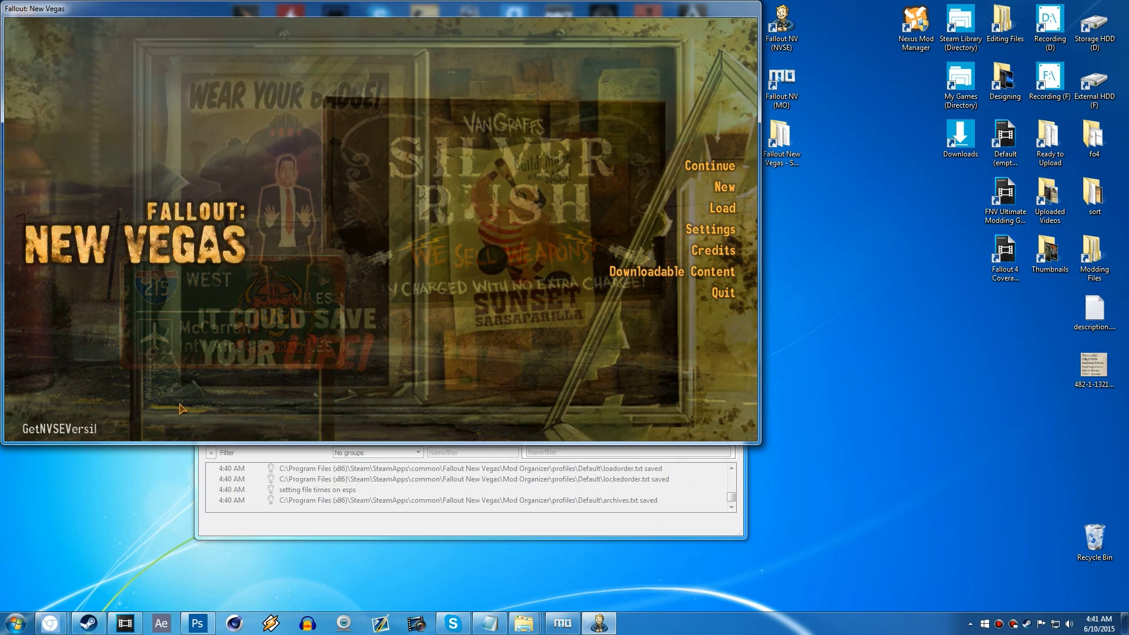
{"action": "key", "text": "Return"}
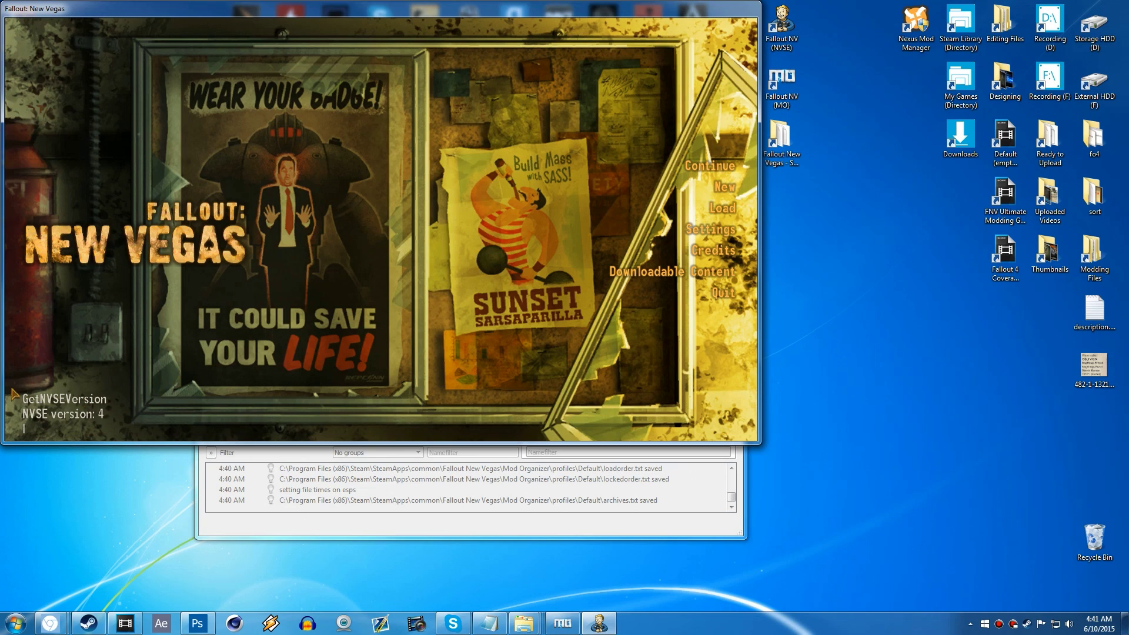
{"action": "key", "text": "grave"}
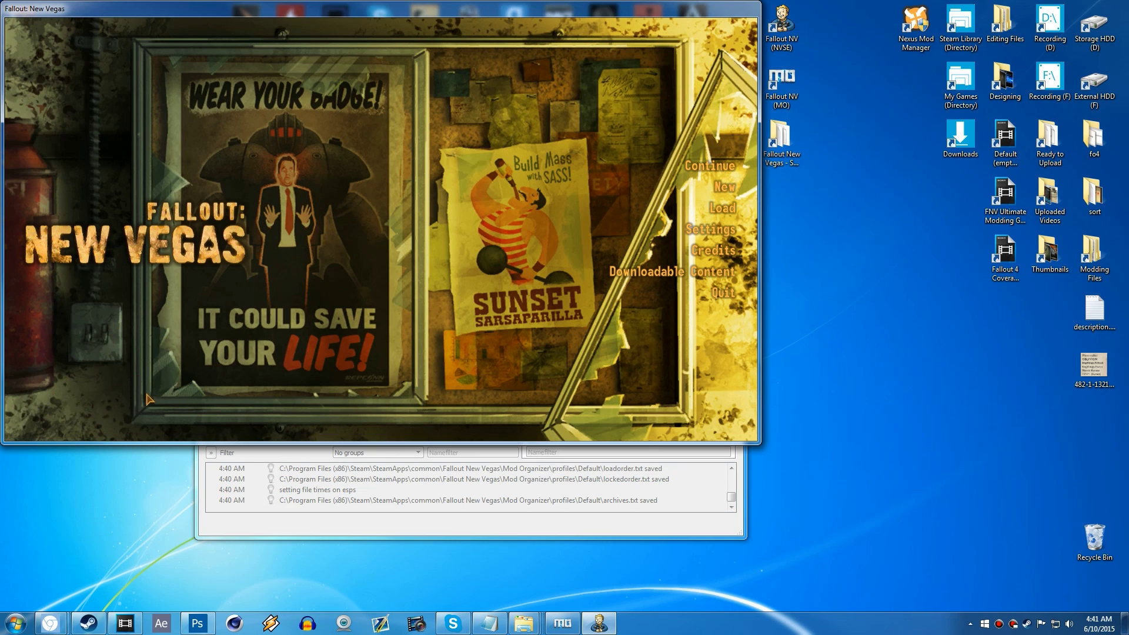